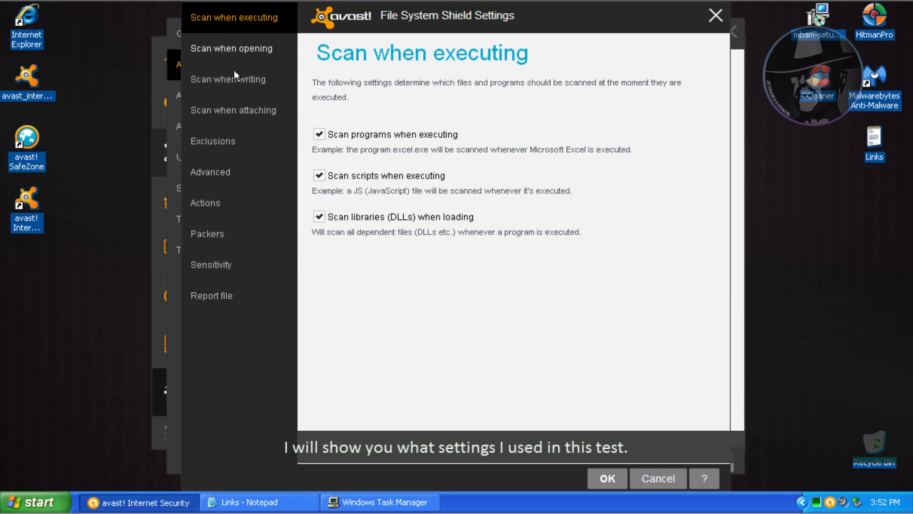
Review the File System Shield settings from Scan when opening through Report file, including the virus, PUP and suspicious actions, and accept them.
{"action": "left_click", "coordinate": [234, 71]}
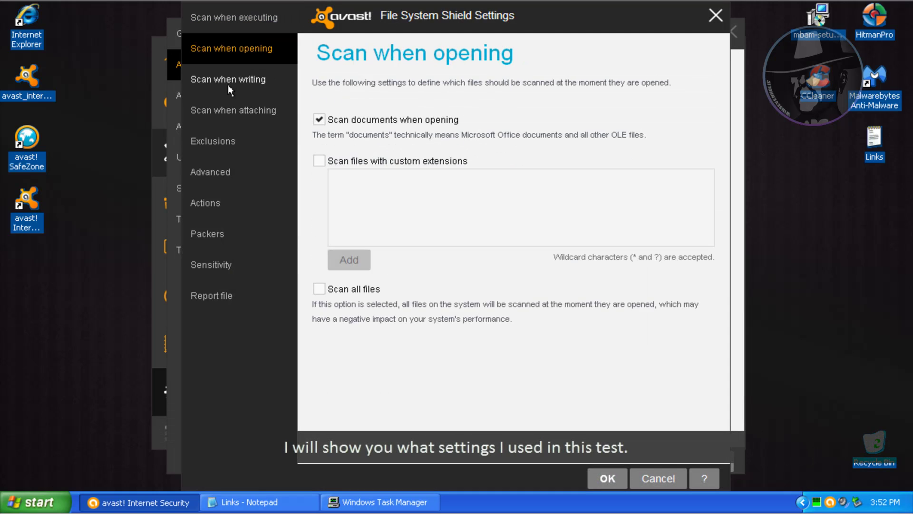
{"action": "left_click", "coordinate": [227, 85]}
{"action": "left_click", "coordinate": [224, 112]}
{"action": "left_click", "coordinate": [214, 141]}
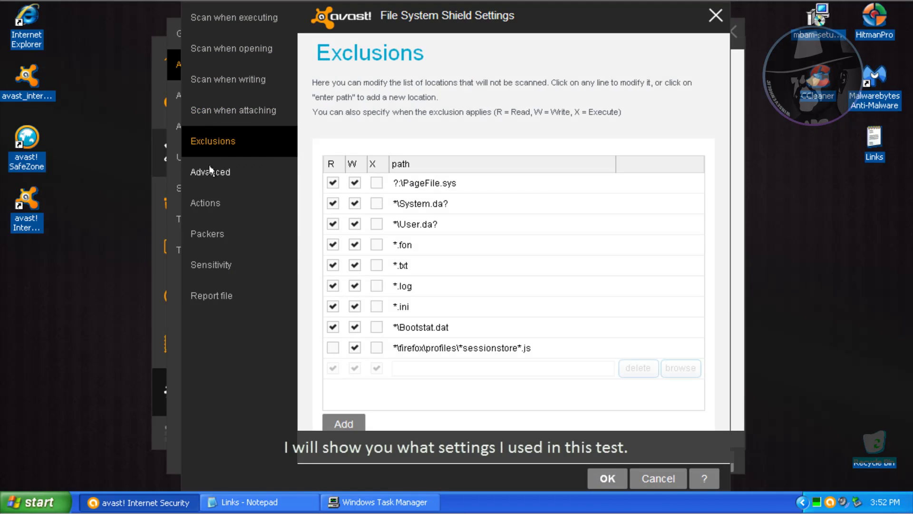
{"action": "left_click", "coordinate": [209, 172]}
{"action": "left_click", "coordinate": [210, 201]}
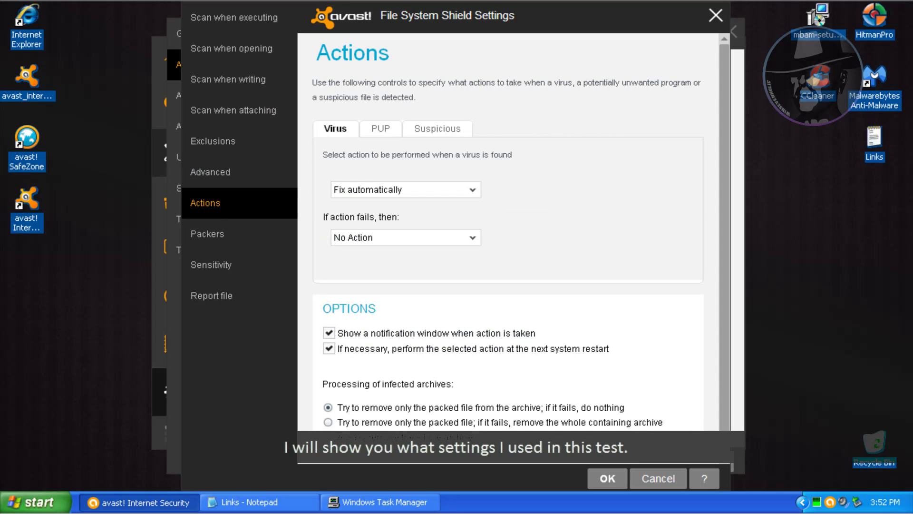
{"action": "left_click", "coordinate": [381, 129]}
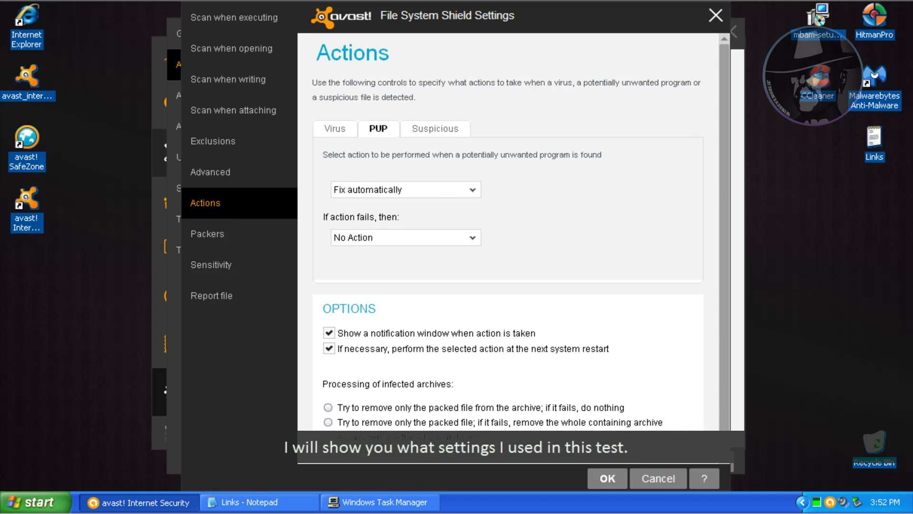
{"action": "left_click", "coordinate": [438, 130]}
{"action": "left_click", "coordinate": [214, 229]}
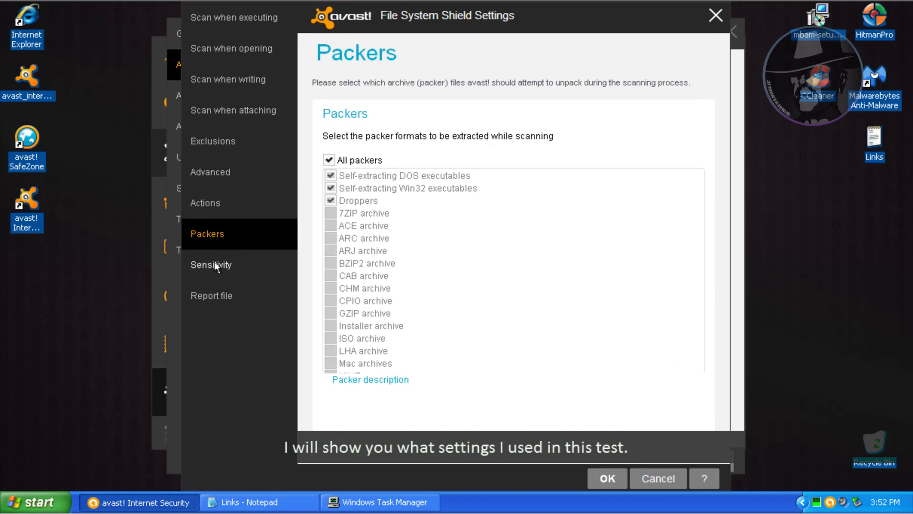
{"action": "left_click", "coordinate": [214, 263]}
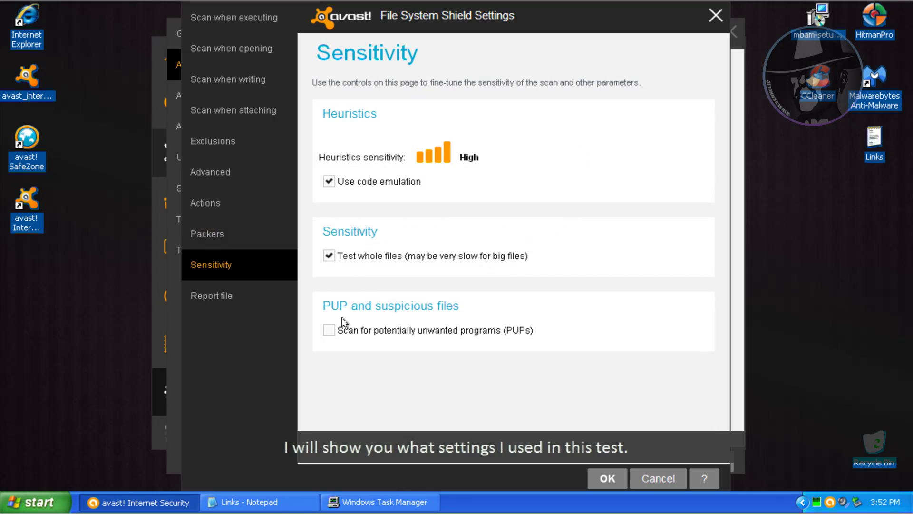
{"action": "left_click", "coordinate": [226, 295]}
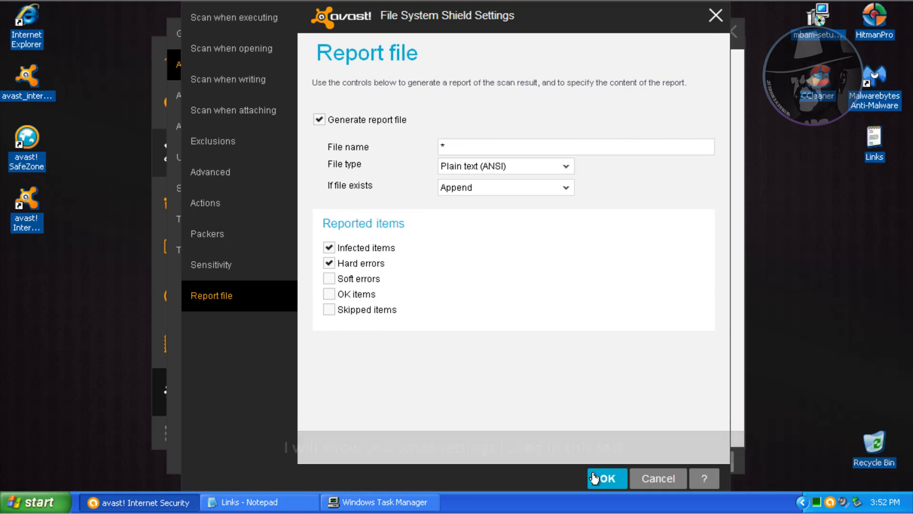
{"action": "left_click", "coordinate": [607, 478]}
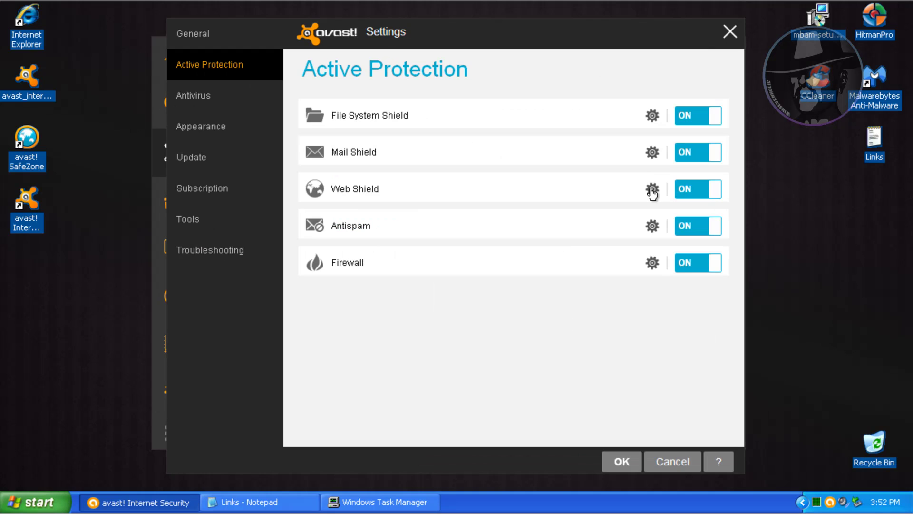
Turn off the Web Shield's poor-reputation download warning and review its web scanning, exclusions, actions and packers settings.
{"action": "left_click", "coordinate": [652, 190]}
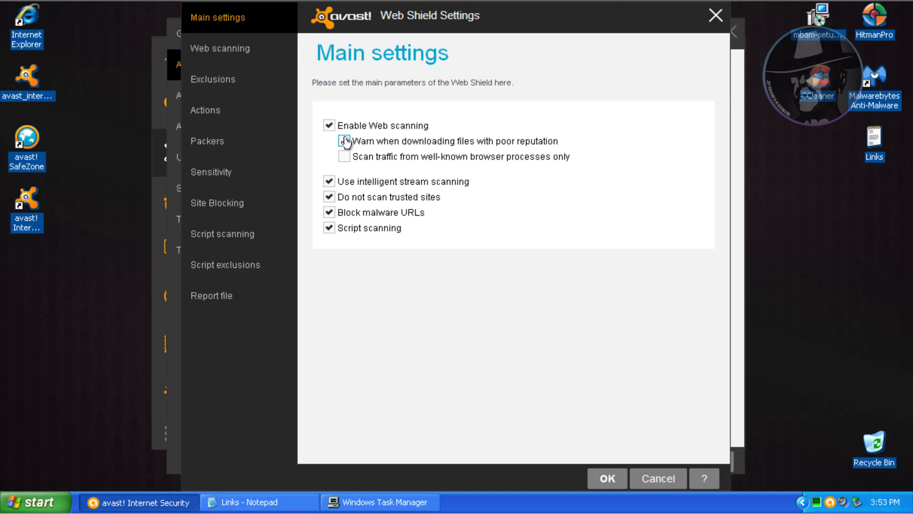
{"action": "left_click", "coordinate": [223, 48]}
{"action": "left_click", "coordinate": [219, 79]}
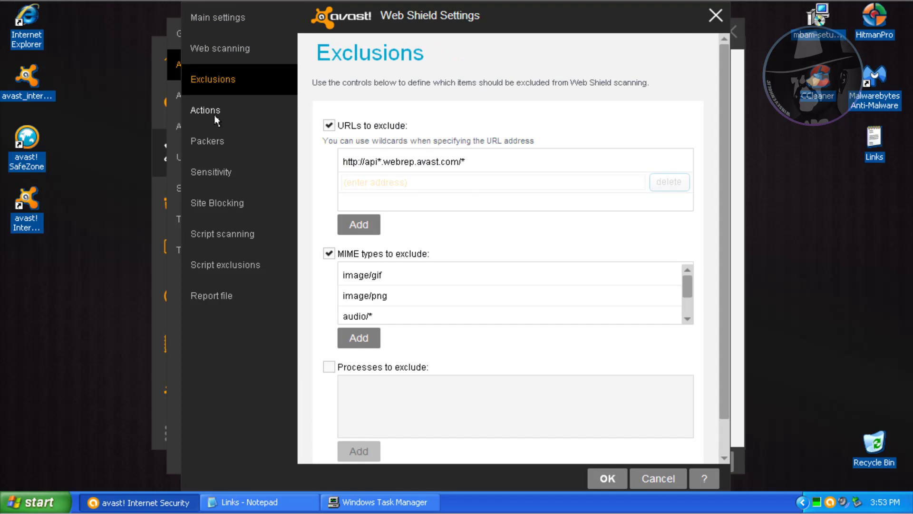
{"action": "left_click", "coordinate": [214, 115]}
{"action": "left_click", "coordinate": [216, 141]}
{"action": "left_click", "coordinate": [212, 111]}
{"action": "left_click", "coordinate": [381, 131]}
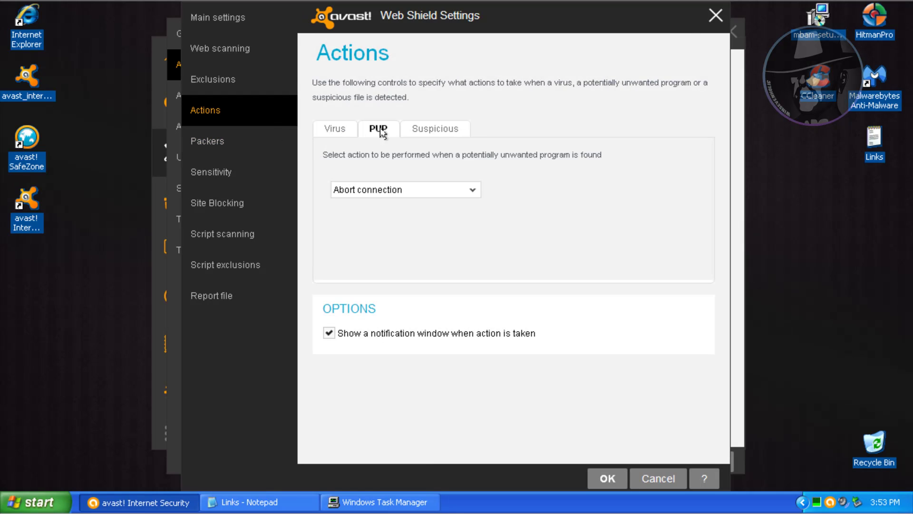
{"action": "left_click", "coordinate": [442, 130]}
{"action": "left_click", "coordinate": [222, 142]}
Set the Web Shield's heuristics sensitivity to High, enable whole-file testing and PUP scanning, and accept after reviewing the remaining settings.
{"action": "left_click", "coordinate": [222, 173]}
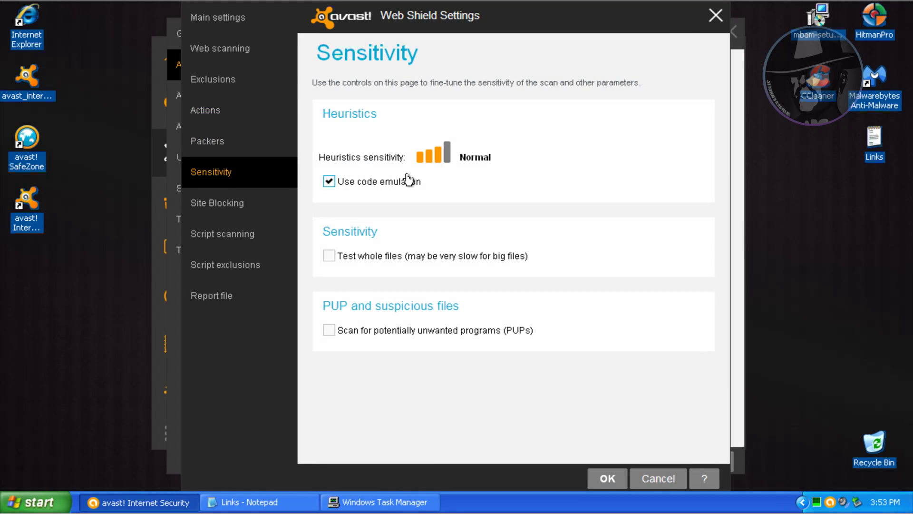
{"action": "left_click", "coordinate": [327, 257]}
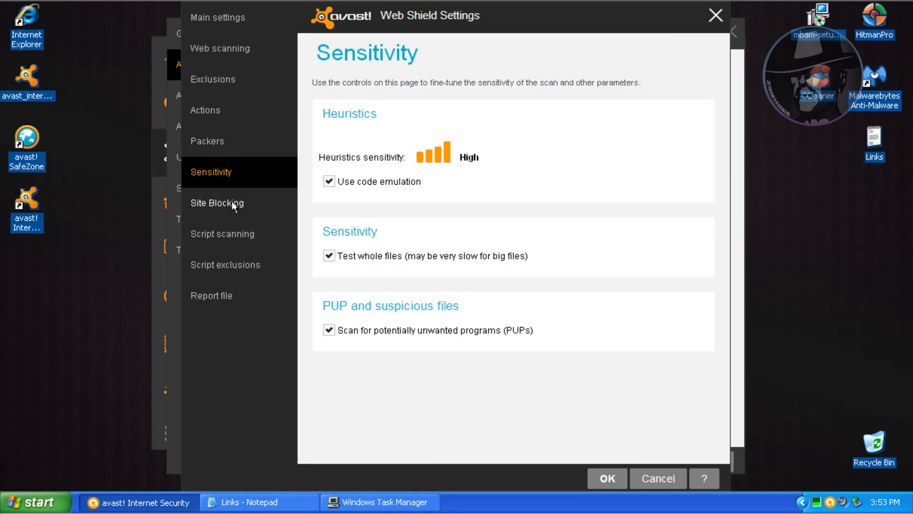
{"action": "left_click", "coordinate": [232, 202]}
{"action": "left_click", "coordinate": [230, 236]}
{"action": "left_click", "coordinate": [228, 265]}
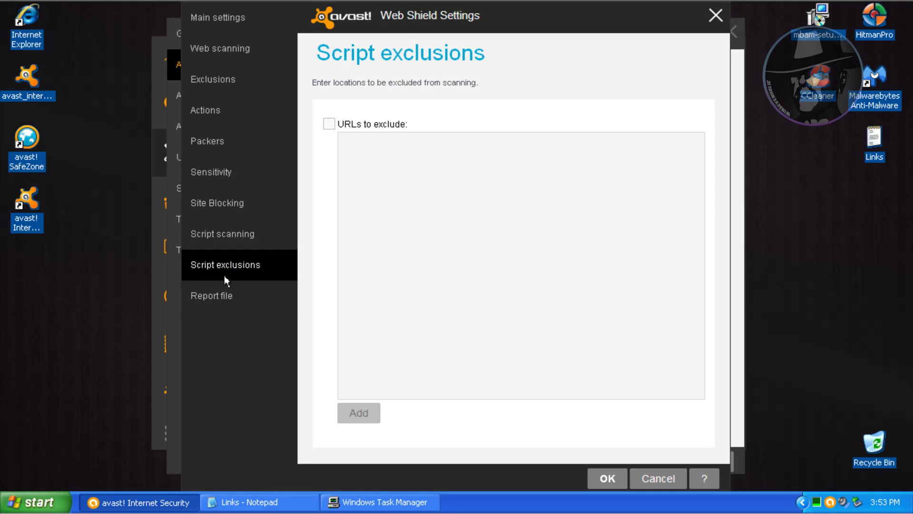
{"action": "left_click", "coordinate": [217, 297]}
{"action": "left_click", "coordinate": [206, 46]}
{"action": "left_click", "coordinate": [210, 19]}
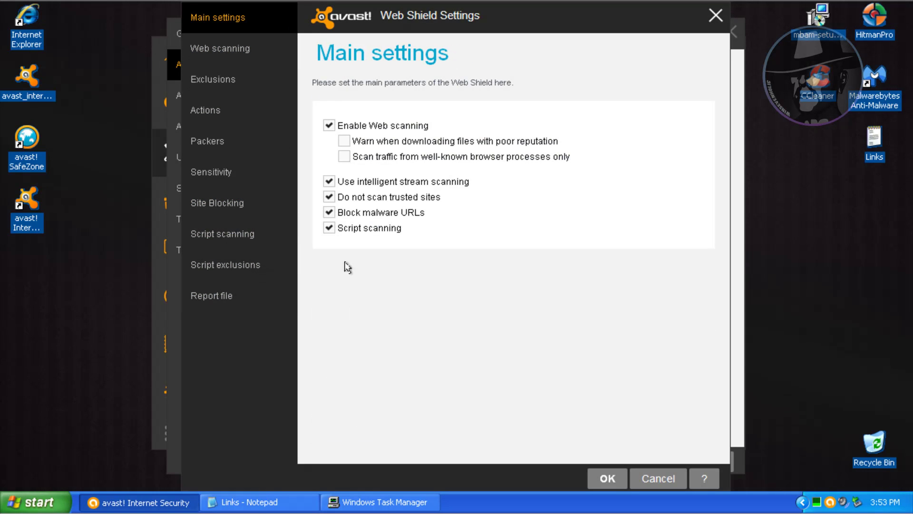
{"action": "left_click", "coordinate": [601, 478]}
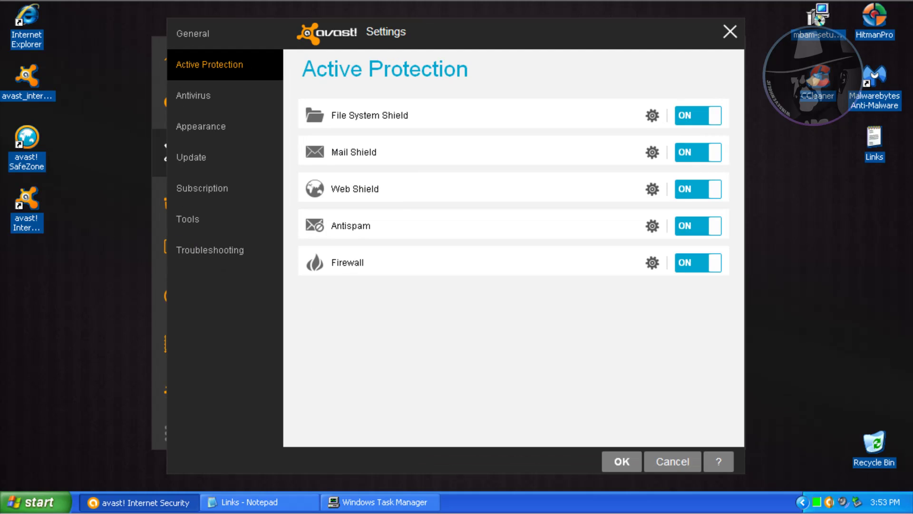
Review the Firewall's policies, network profiles, friends and advanced settings, and accept them.
{"action": "left_click", "coordinate": [652, 263]}
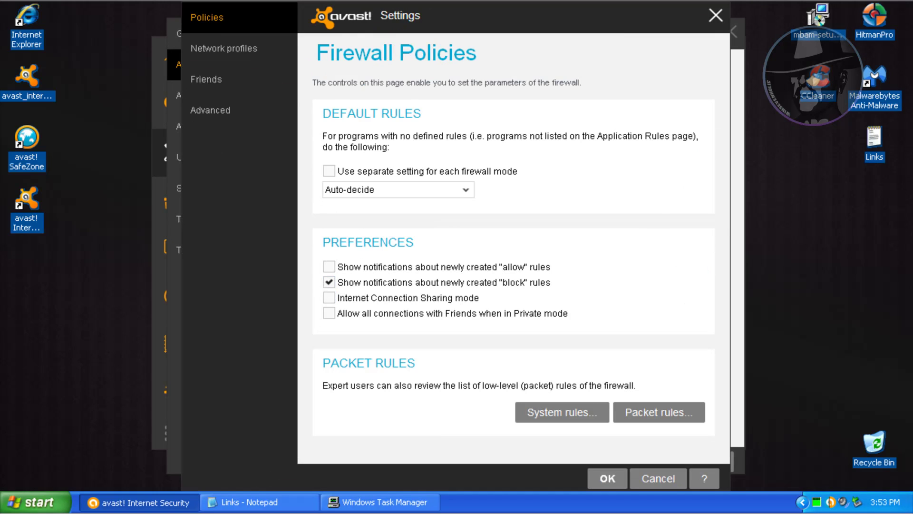
{"action": "left_click", "coordinate": [221, 58]}
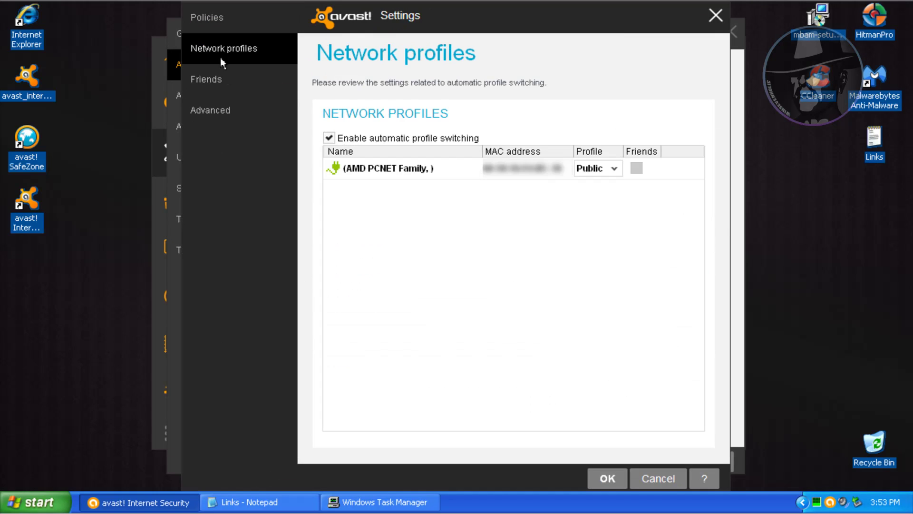
{"action": "left_click", "coordinate": [215, 77]}
{"action": "left_click", "coordinate": [213, 114]}
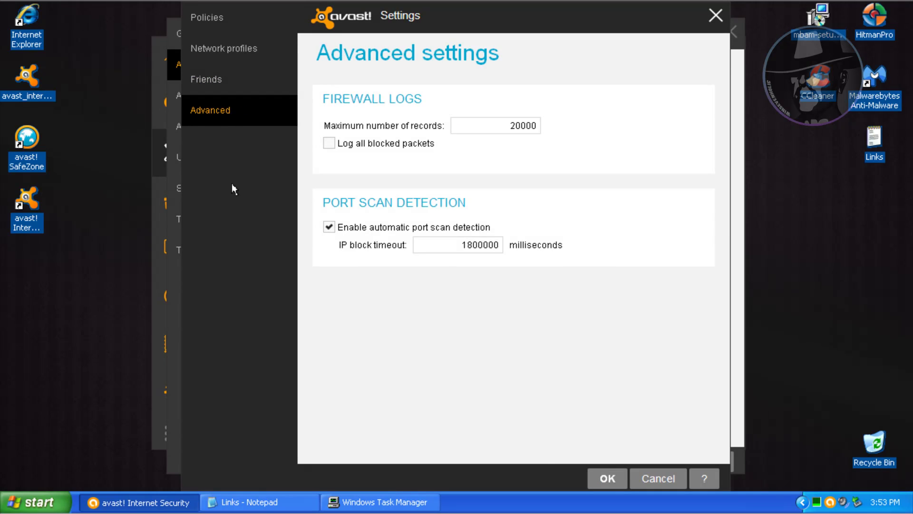
{"action": "left_click", "coordinate": [594, 477]}
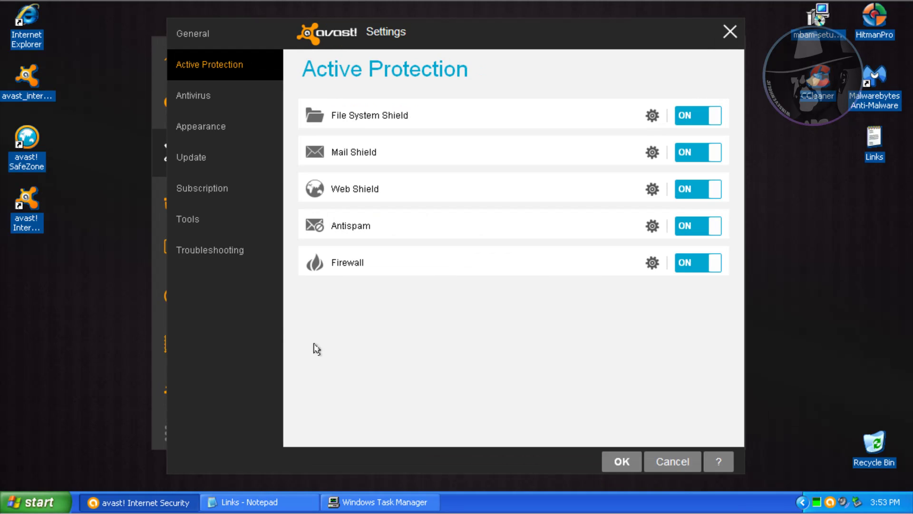
Review the Antivirus settings for reputation services, DeepScreen, Hardened mode and each exclusion type, plus the Appearance settings.
{"action": "left_click", "coordinate": [197, 90]}
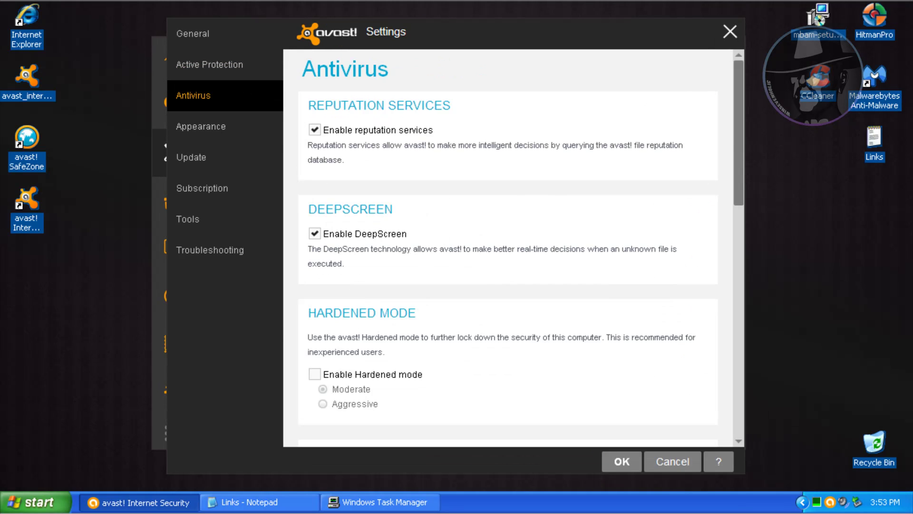
{"action": "scroll", "coordinate": [738, 167], "scroll_direction": "down", "scroll_amount": 3}
{"action": "scroll", "coordinate": [738, 166], "scroll_direction": "down", "scroll_amount": 2}
{"action": "scroll", "coordinate": [740, 214], "scroll_direction": "down", "scroll_amount": 5}
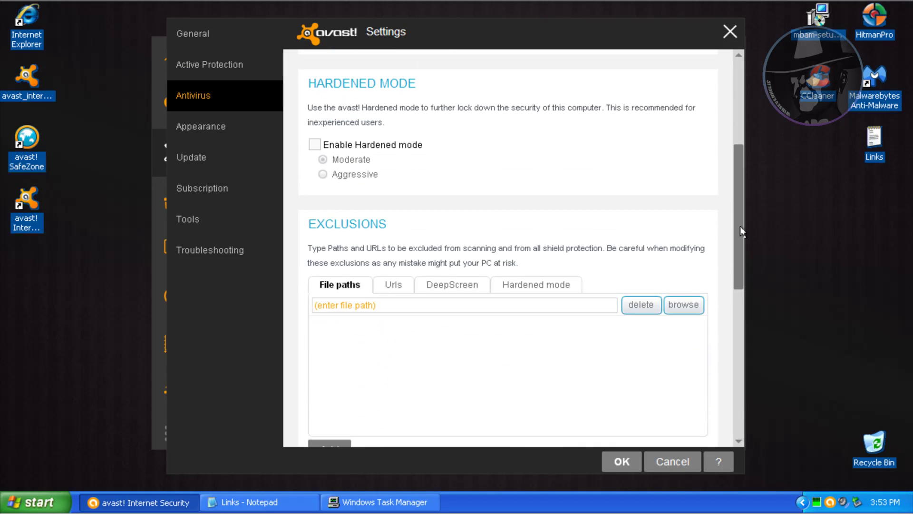
{"action": "left_click", "coordinate": [389, 269]}
{"action": "left_click", "coordinate": [441, 269]}
{"action": "left_click", "coordinate": [540, 271]}
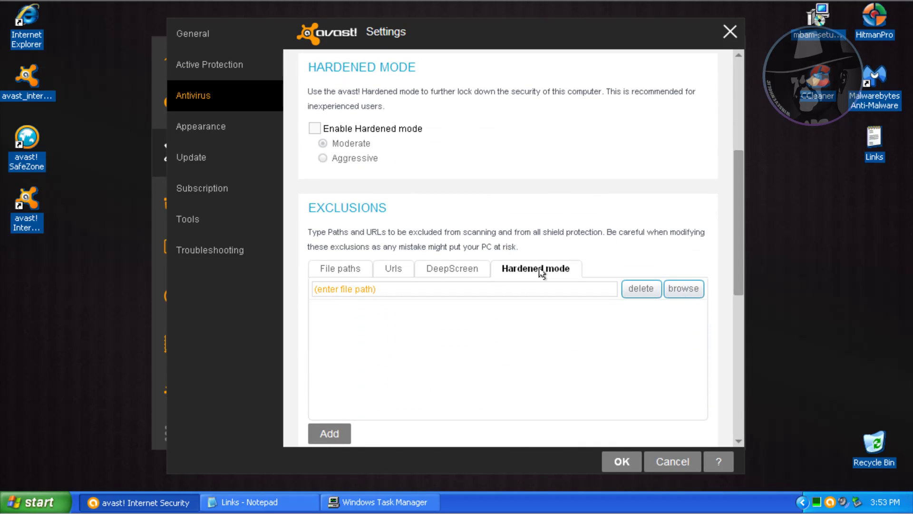
{"action": "left_click", "coordinate": [222, 131]}
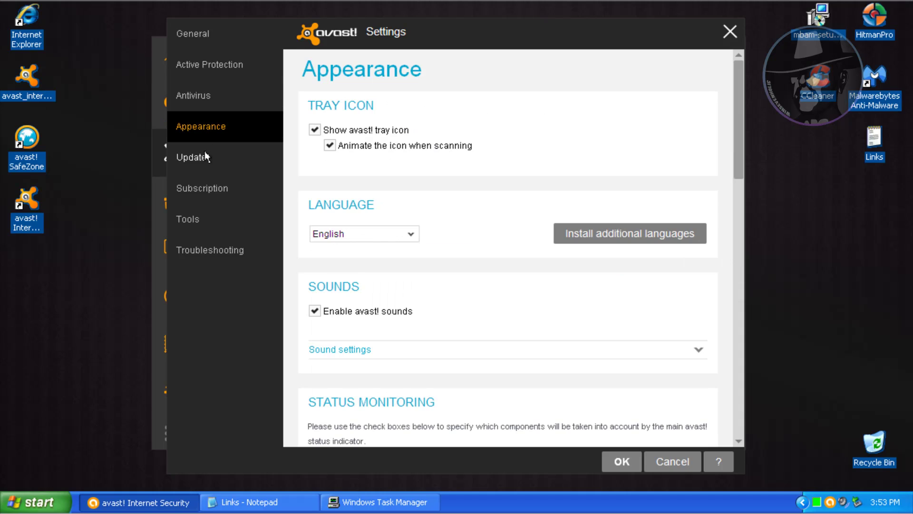
Update the virus definitions and the avast! program, acknowledging each update result.
{"action": "left_click", "coordinate": [188, 157]}
{"action": "left_click", "coordinate": [685, 117]}
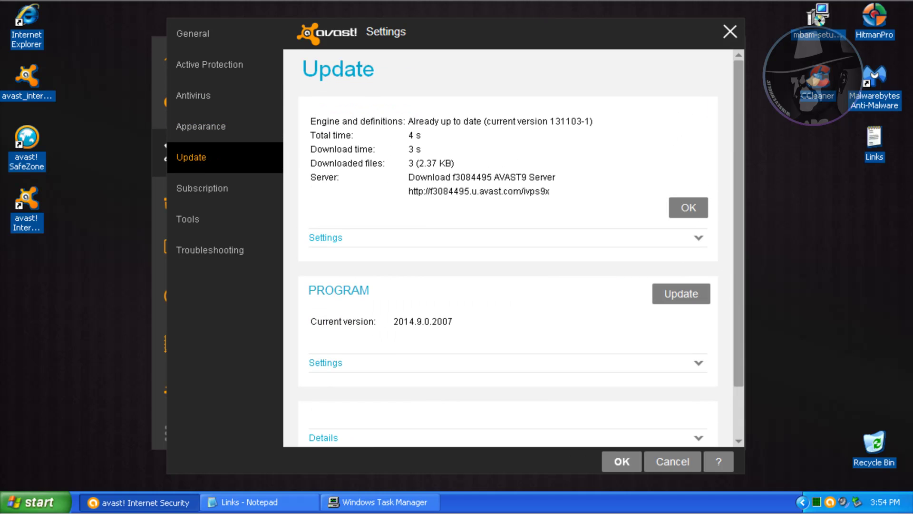
{"action": "left_click", "coordinate": [687, 208]}
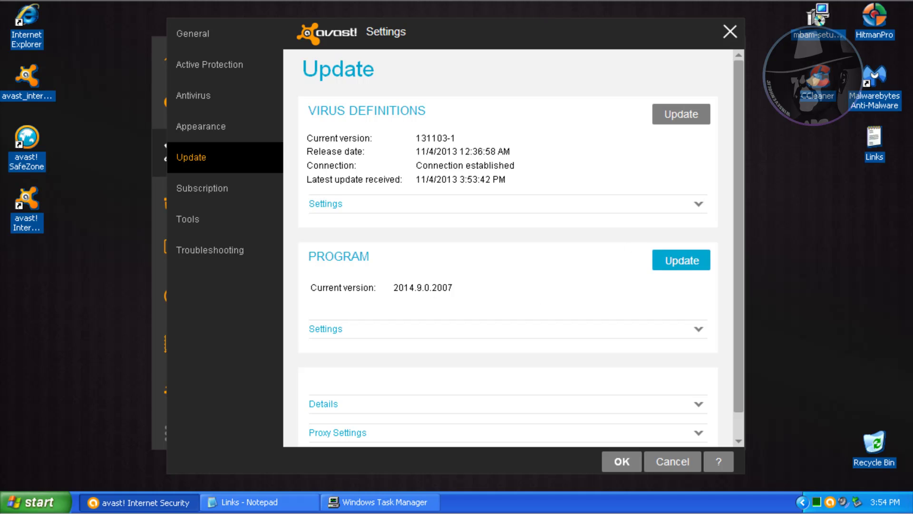
{"action": "left_click", "coordinate": [681, 260]}
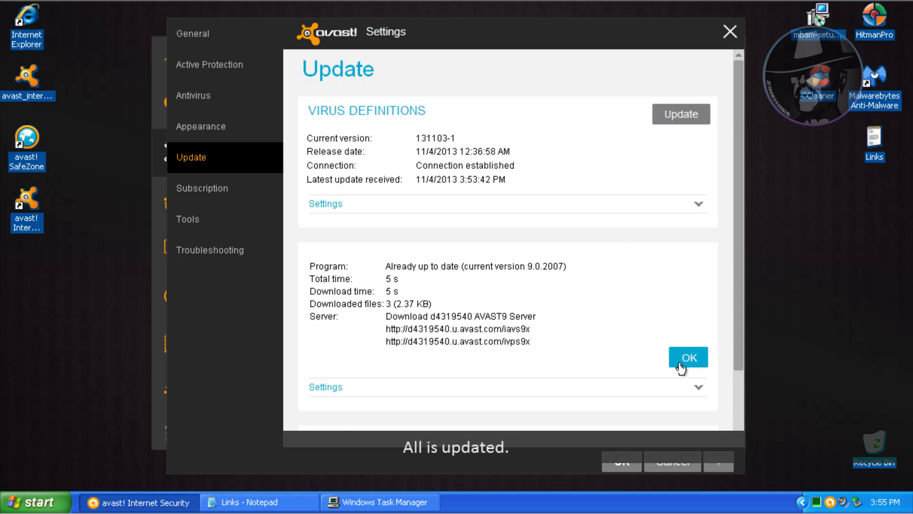
{"action": "left_click", "coordinate": [680, 361]}
Review the Sandbox customization settings from Parameters through SafeZone, and save all the avast! settings.
{"action": "left_click", "coordinate": [206, 219]}
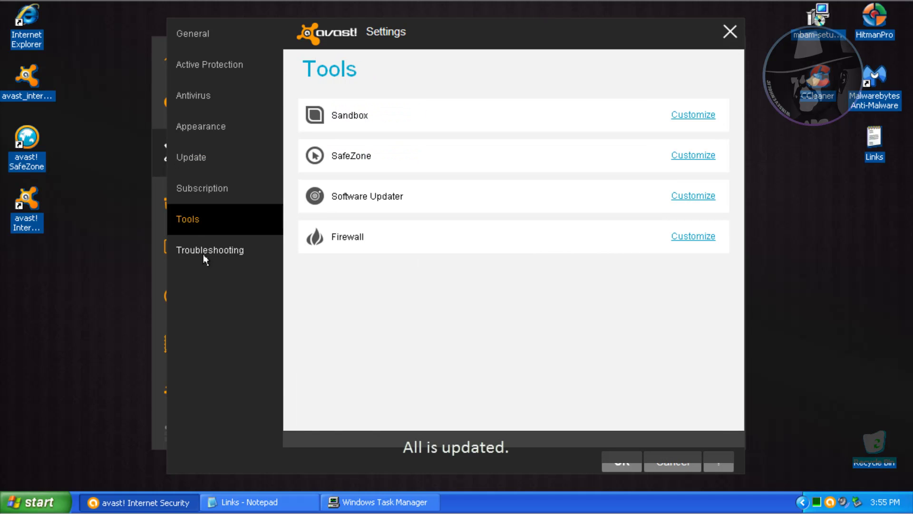
{"action": "left_click", "coordinate": [698, 118]}
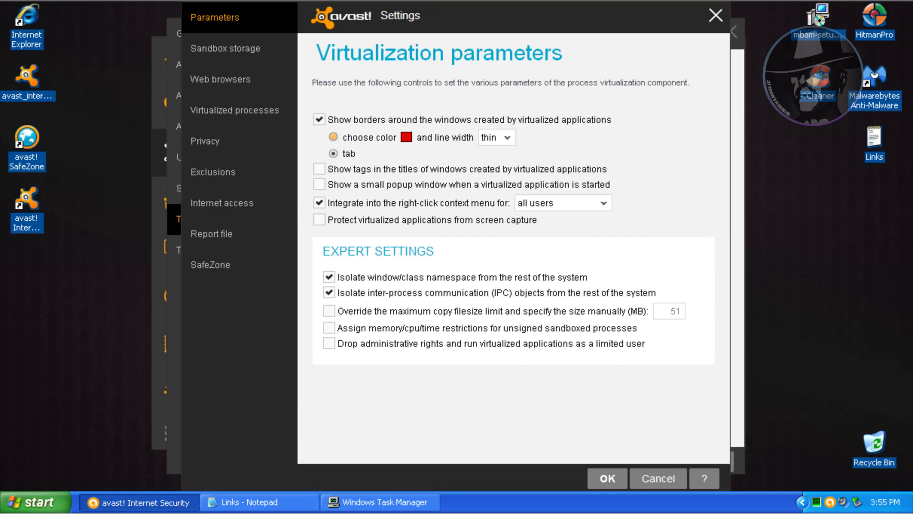
{"action": "left_click", "coordinate": [230, 53]}
{"action": "left_click", "coordinate": [220, 79]}
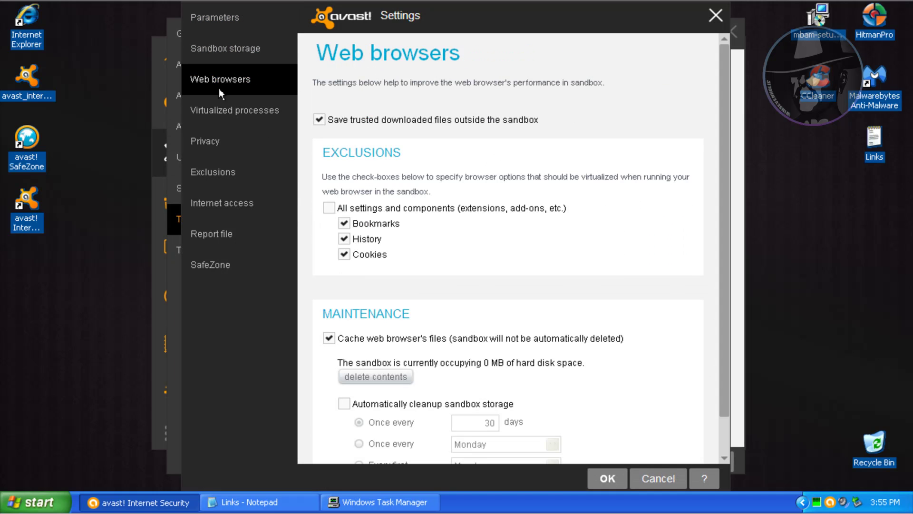
{"action": "left_click", "coordinate": [215, 112]}
{"action": "left_click", "coordinate": [207, 141]}
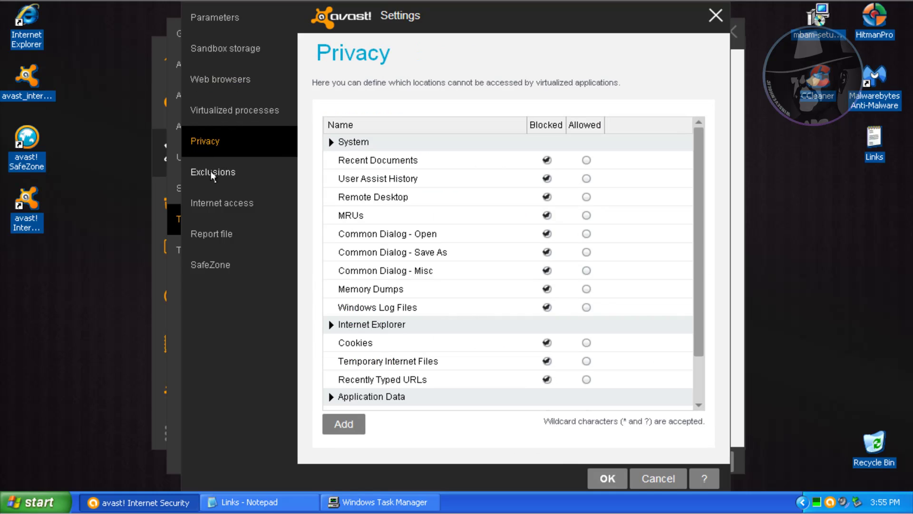
{"action": "scroll", "coordinate": [706, 197], "scroll_direction": "down", "scroll_amount": 3}
{"action": "left_click", "coordinate": [223, 172]}
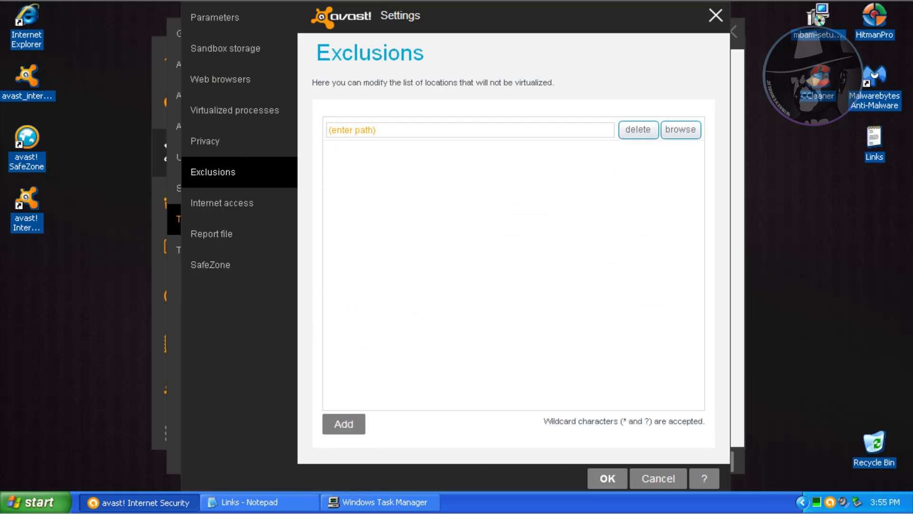
{"action": "left_click", "coordinate": [221, 204]}
{"action": "left_click", "coordinate": [212, 234]}
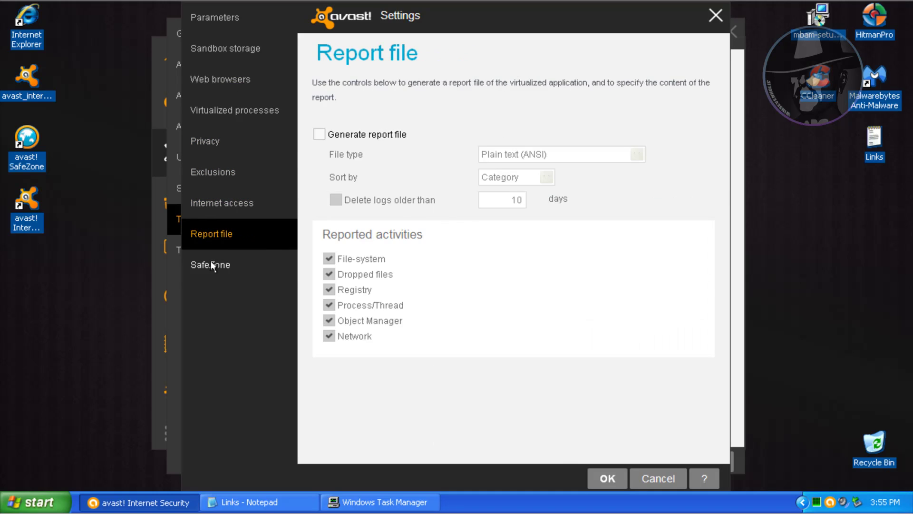
{"action": "left_click", "coordinate": [212, 265]}
{"action": "left_click", "coordinate": [608, 478]}
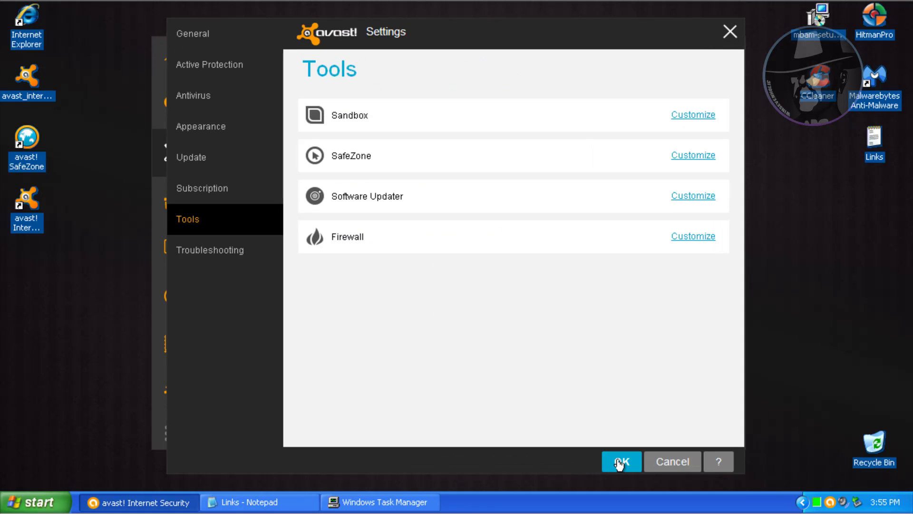
{"action": "left_click", "coordinate": [619, 462]}
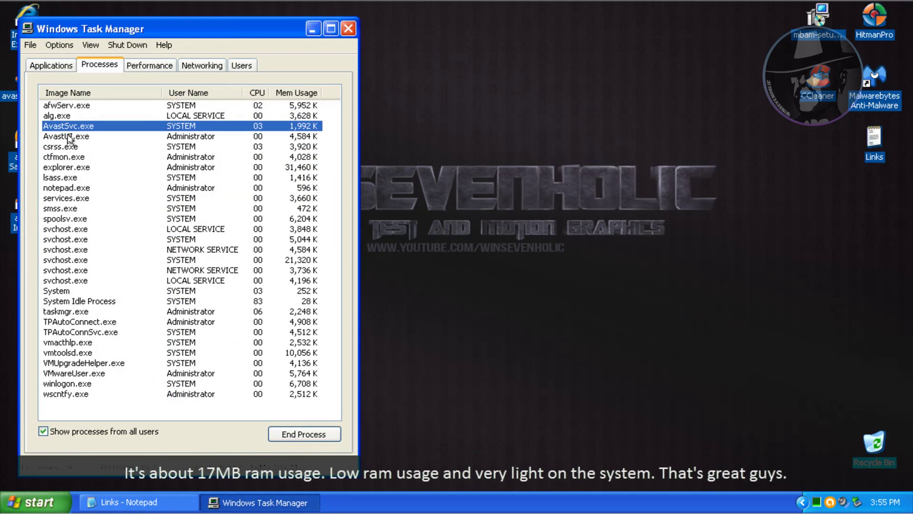
Check the memory usage of the avast! processes AvastUI.exe and afwServ.exe in Task Manager.
{"action": "left_click", "coordinate": [69, 137]}
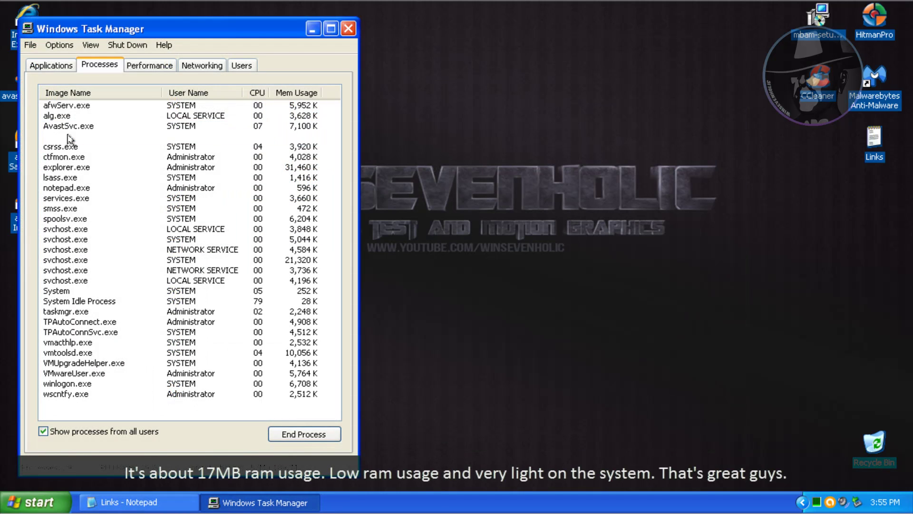
{"action": "left_click", "coordinate": [65, 105]}
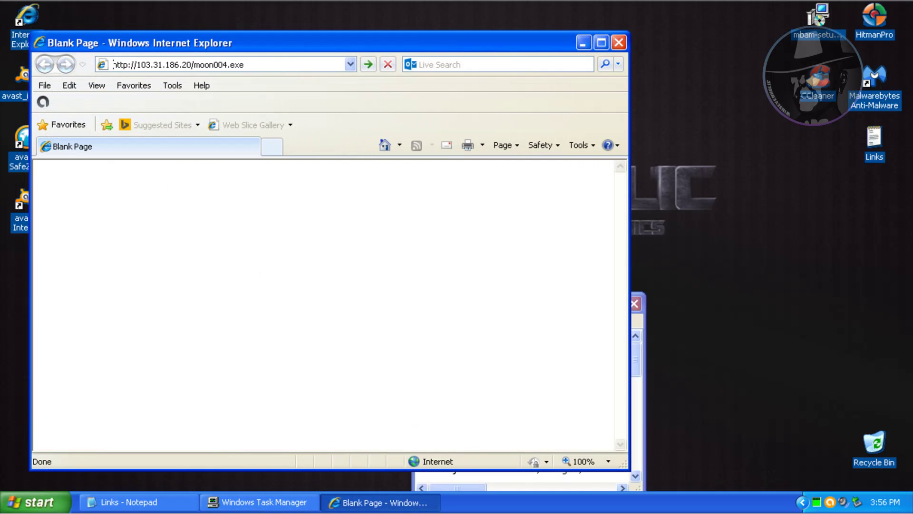
Dismiss the avast! alert and load the 146.0.79.179/a7.exe link from the Links file in Internet Explorer.
{"action": "left_click", "coordinate": [147, 503]}
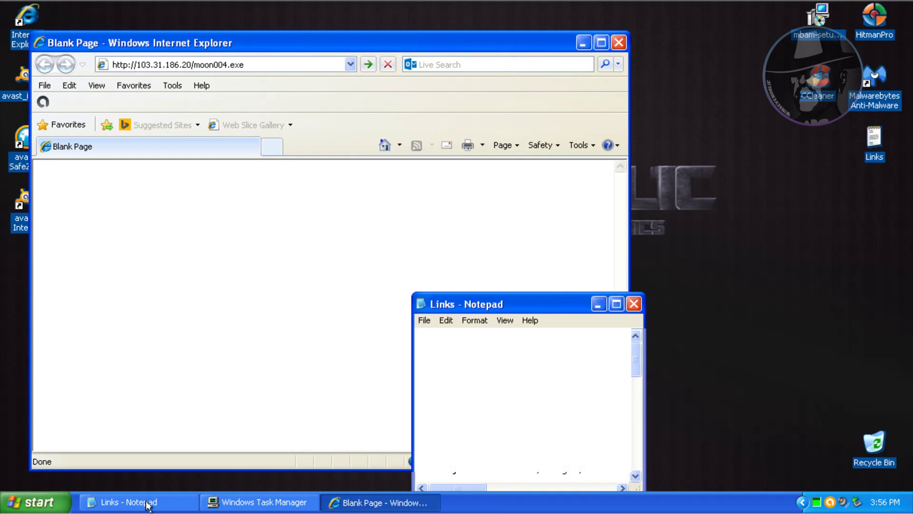
{"action": "left_click", "coordinate": [454, 354]}
{"action": "double_click", "coordinate": [462, 353]}
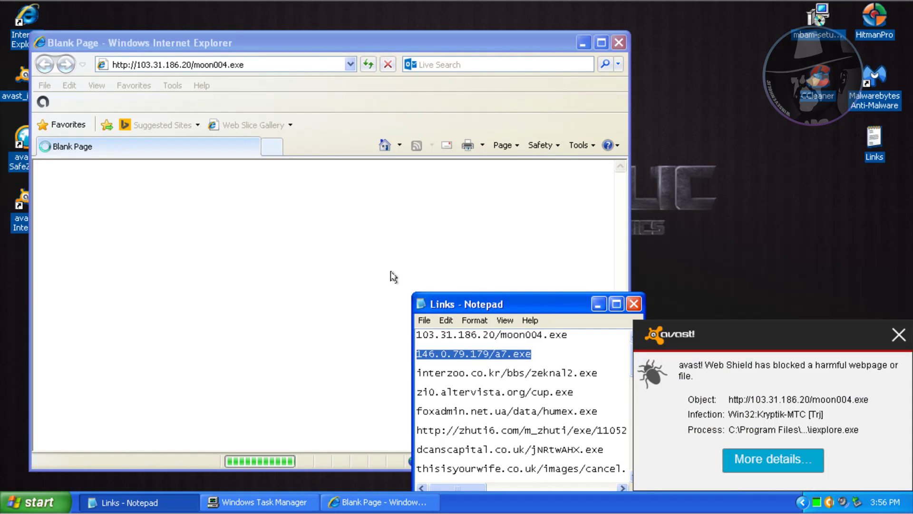
{"action": "left_click", "coordinate": [893, 336]}
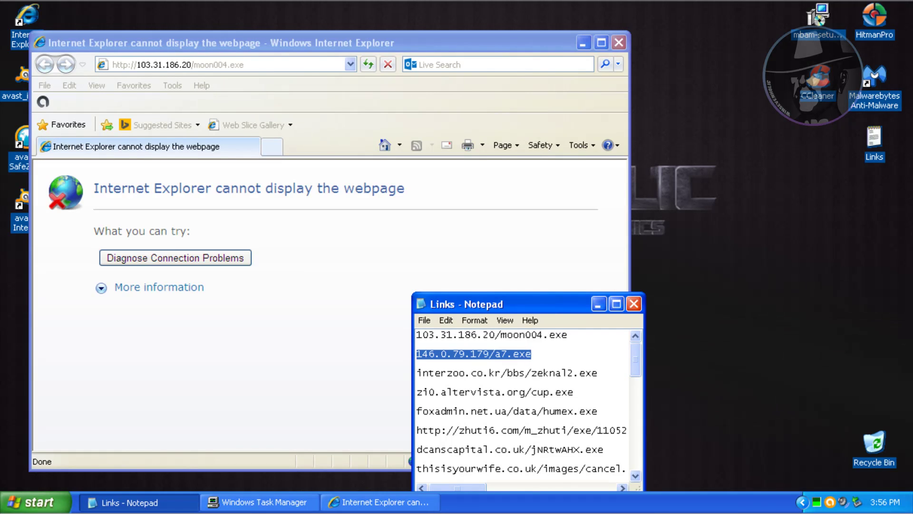
{"action": "key", "text": "ctrl+c"}
{"action": "left_click", "coordinate": [287, 44]}
{"action": "key", "text": "ctrl+v"}
{"action": "key", "text": "Return"}
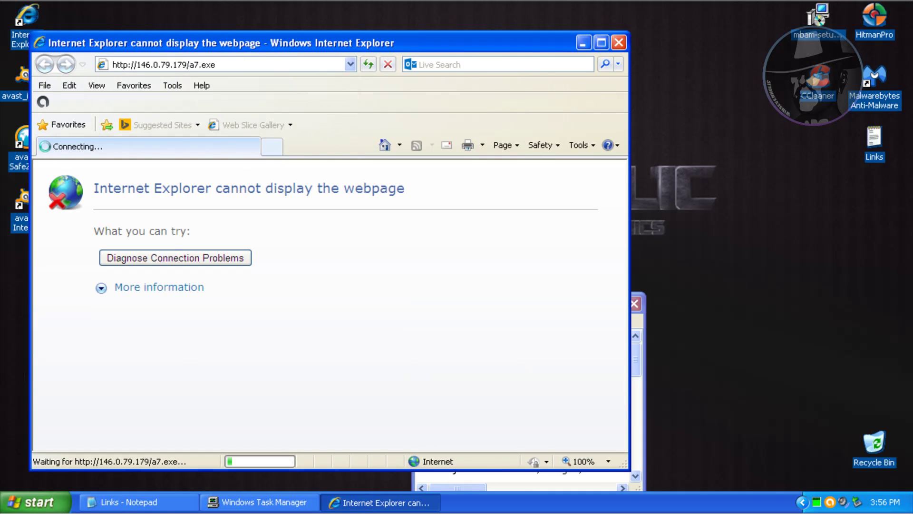
Copy the interzoo.co.kr/bbs/zeknal2.exe link from the Links file and load it in Internet Explorer.
{"action": "left_click", "coordinate": [133, 502]}
{"action": "double_click", "coordinate": [448, 373]}
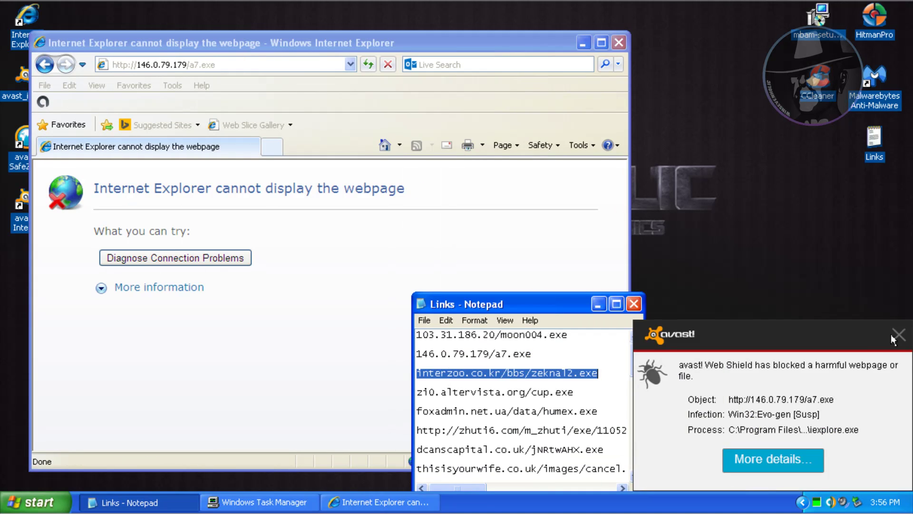
{"action": "key", "text": "ctrl+c"}
{"action": "left_click", "coordinate": [335, 42]}
{"action": "key", "text": "ctrl+v"}
{"action": "key", "text": "Return"}
Run the zeknal2.exe download and load the zi0.altervista.org/cup.exe link from the Links file in the browser.
{"action": "left_click", "coordinate": [137, 498]}
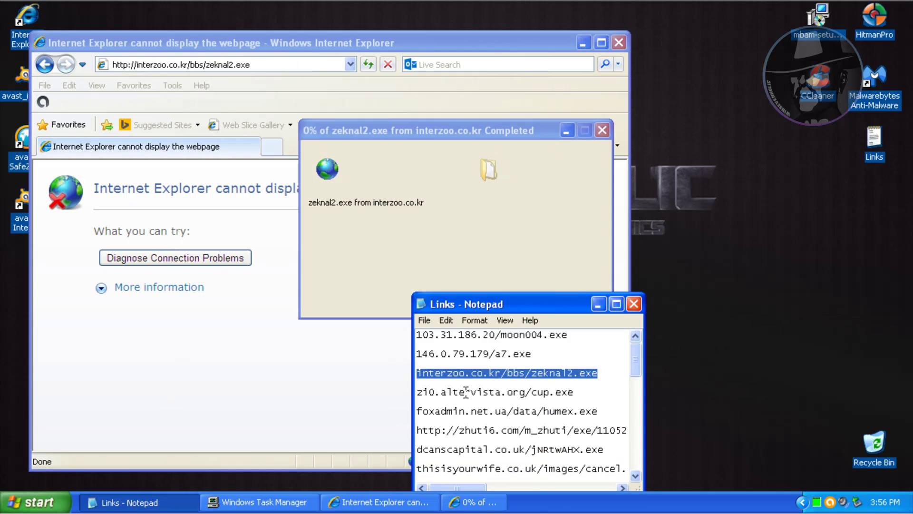
{"action": "double_click", "coordinate": [467, 391]}
{"action": "left_click", "coordinate": [430, 265]}
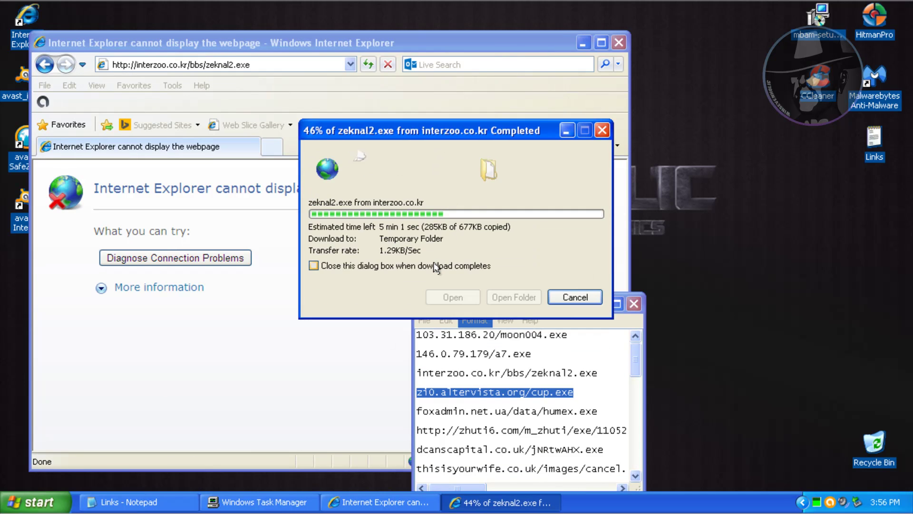
{"action": "left_click", "coordinate": [312, 65]}
{"action": "key", "text": "ctrl+v"}
{"action": "left_click", "coordinate": [369, 64]}
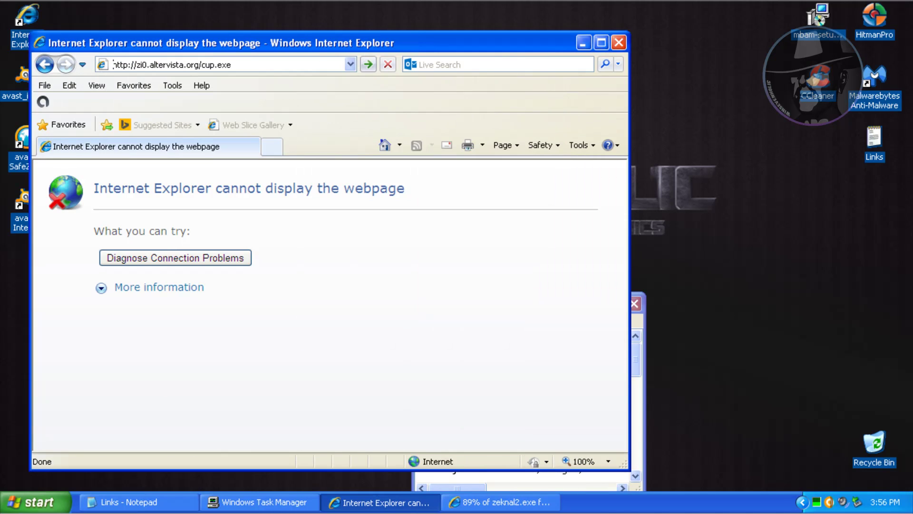
Acknowledge the zeknal2.exe download error, return the browser to its blank home page and dismiss the avast! alert.
{"action": "left_click", "coordinate": [499, 503]}
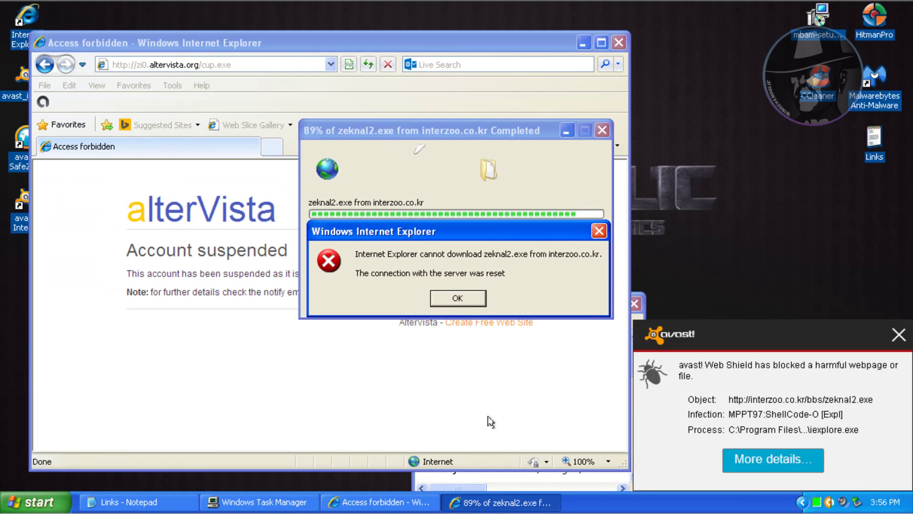
{"action": "left_click", "coordinate": [457, 297]}
{"action": "left_click", "coordinate": [384, 145]}
{"action": "left_click", "coordinate": [898, 336]}
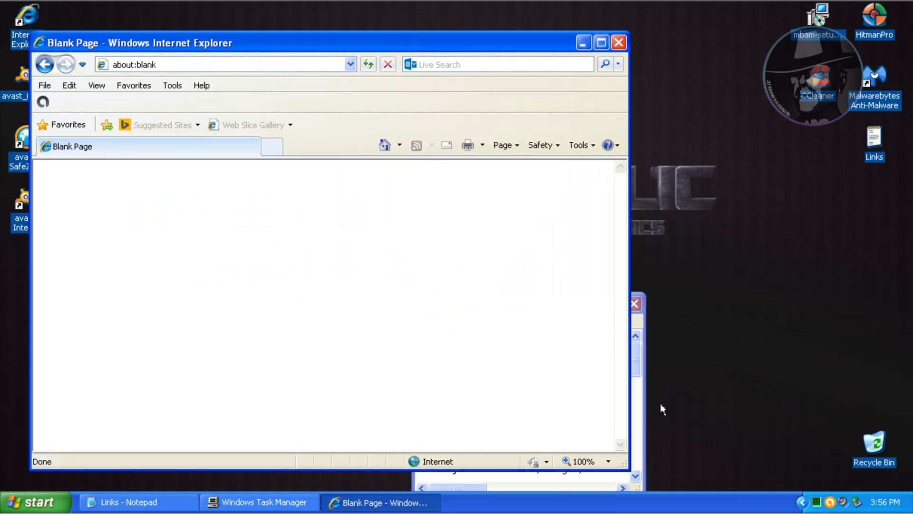
Load the foxadmin.net.ua/data/humex.exe link, dismiss the avast! alert and run the humex.exe download, closing its error.
{"action": "left_click", "coordinate": [183, 500]}
{"action": "double_click", "coordinate": [471, 410]}
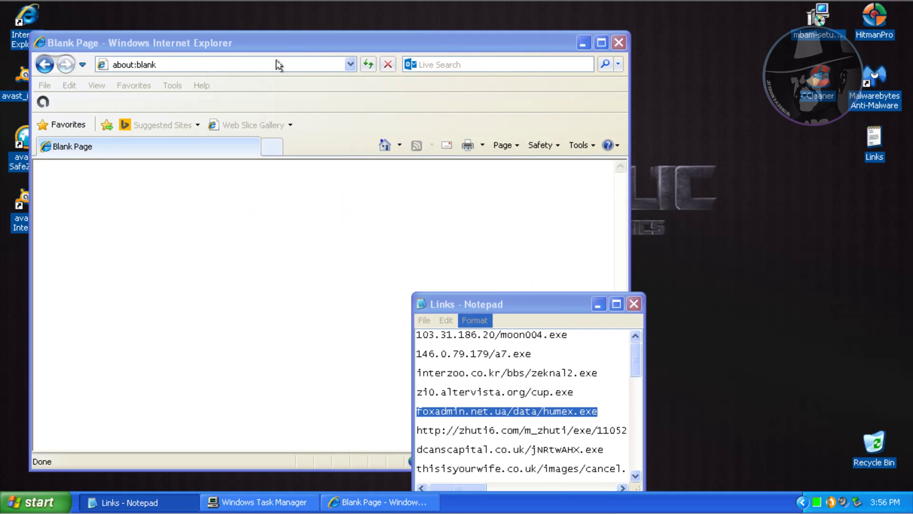
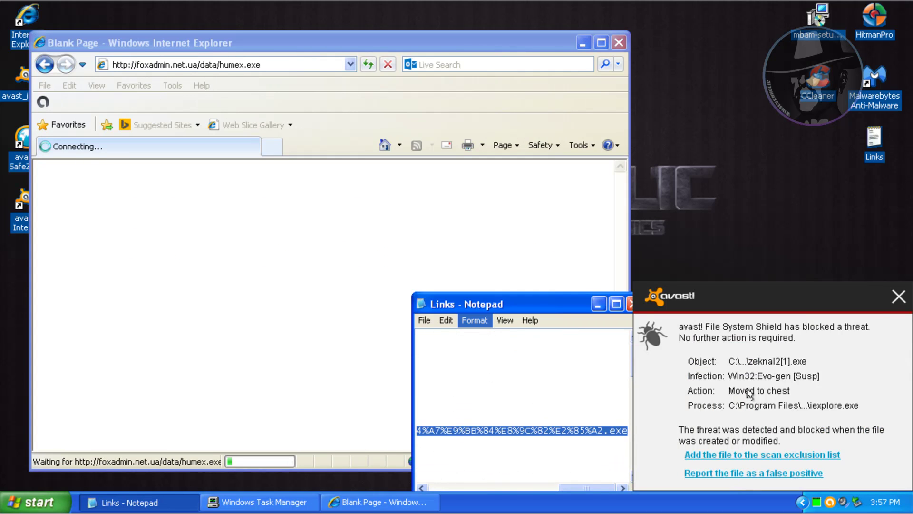
{"action": "left_click", "coordinate": [898, 295]}
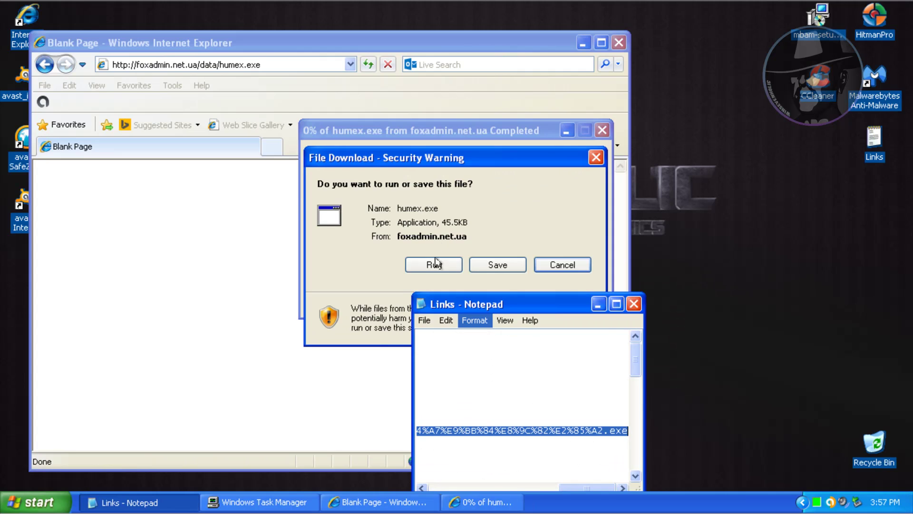
{"action": "left_click", "coordinate": [434, 265]}
{"action": "left_click", "coordinate": [456, 297]}
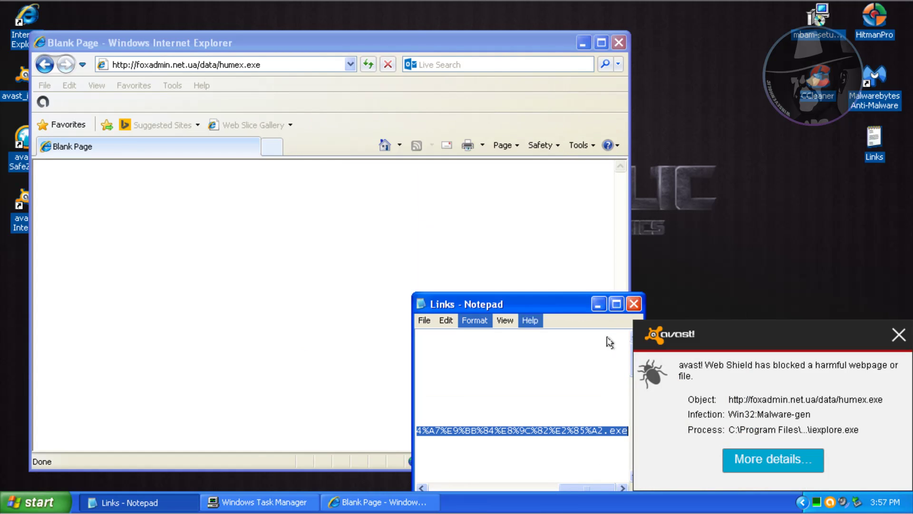
Dismiss the avast! alert and load the zhuti6.com/m_zhuti/exe/110520 executable link in the browser.
{"action": "left_click", "coordinate": [898, 334]}
{"action": "left_click", "coordinate": [228, 64]}
{"action": "type", "text": "http://zhuti6.com/m_zhuti/exe/110520/%E5%8F%98%E5%BD%A2%E9%87%91%E5%88%9A-%E5%A4%A7%E9%BB%84%E8%9C%82%E2%85%A2.exe"}
{"action": "key", "text": "Return"}
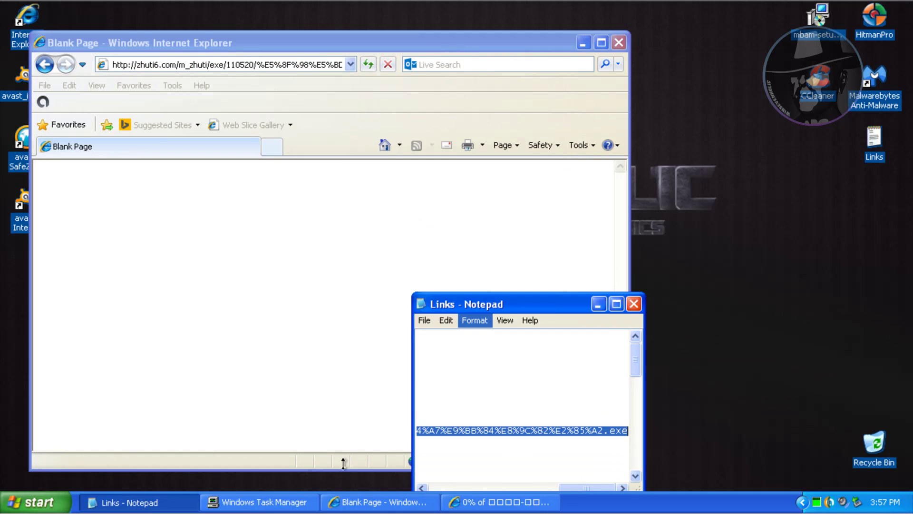
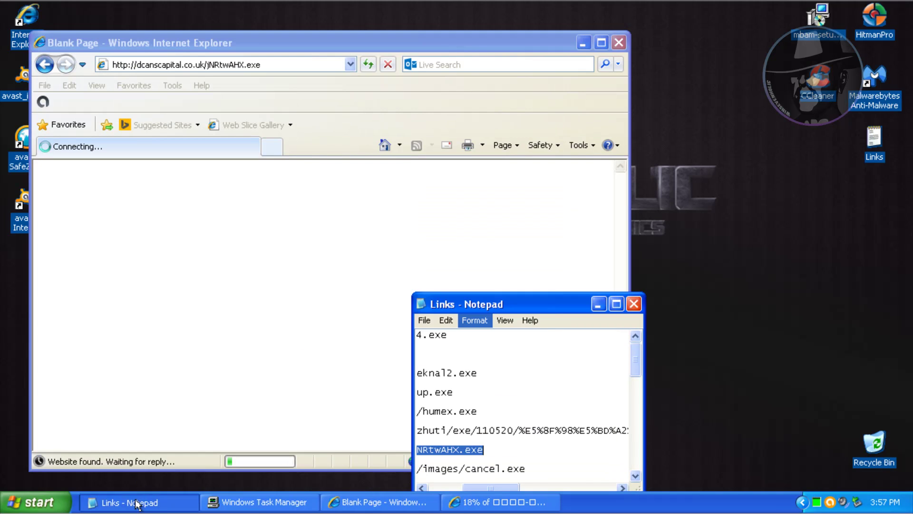
Copy the thisisyourwife.co.uk/images/cancel.exe link from the Links file and load it in the browser.
{"action": "double_click", "coordinate": [435, 468]}
{"action": "scroll", "coordinate": [619, 379], "scroll_direction": "down", "scroll_amount": 2}
{"action": "left_click", "coordinate": [379, 146]}
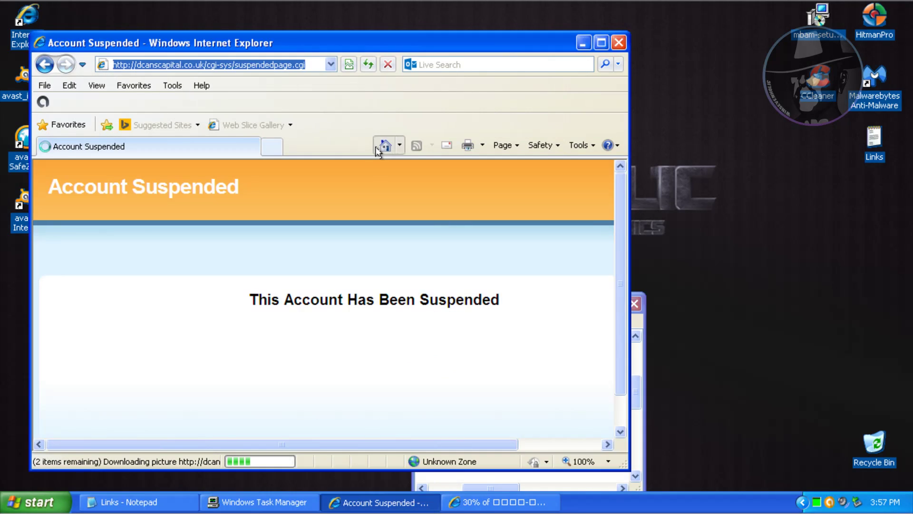
{"action": "left_click", "coordinate": [300, 67]}
{"action": "type", "text": "thisisyourwife.co.uk/images/cancel.exe"}
{"action": "key", "text": "Return"}
Copy the mine.exe link that follows cancel.exe in the Links file and load it in the browser.
{"action": "left_click", "coordinate": [137, 502]}
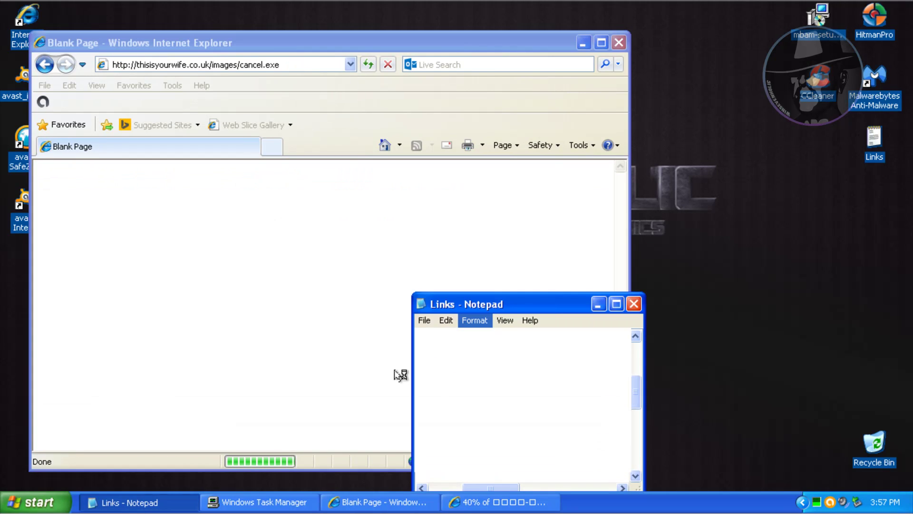
{"action": "double_click", "coordinate": [451, 347]}
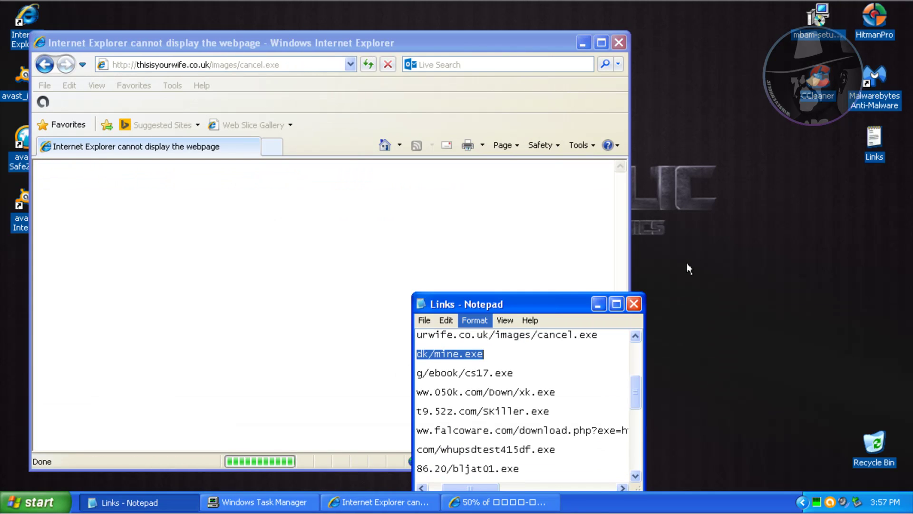
{"action": "left_click", "coordinate": [311, 60]}
{"action": "type", "text": "http://danielj.dk/mine.exe"}
{"action": "key", "text": "Return"}
Select the jcedu.org/ebook/cs17.exe link in the Links file, and run the mine.exe download, acknowledging its error.
{"action": "left_click", "coordinate": [138, 501]}
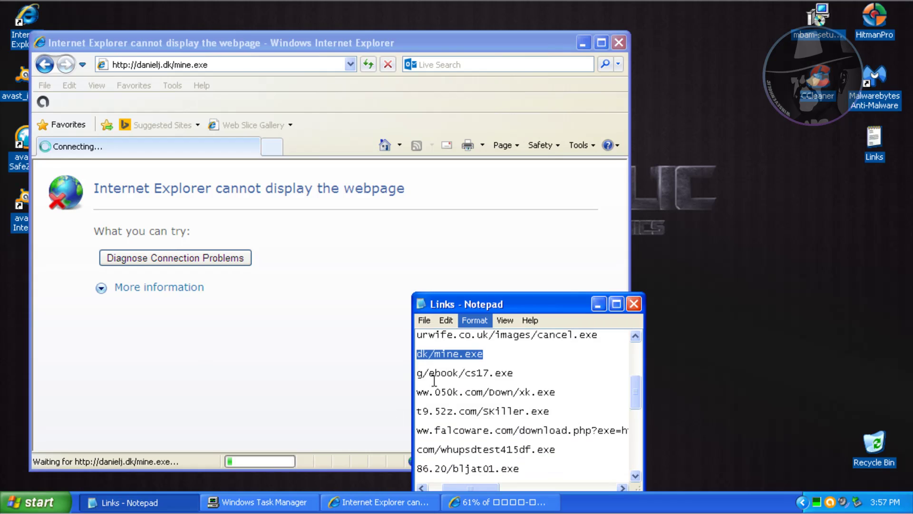
{"action": "double_click", "coordinate": [436, 373]}
{"action": "scroll", "coordinate": [436, 377], "scroll_direction": "down", "scroll_amount": 2}
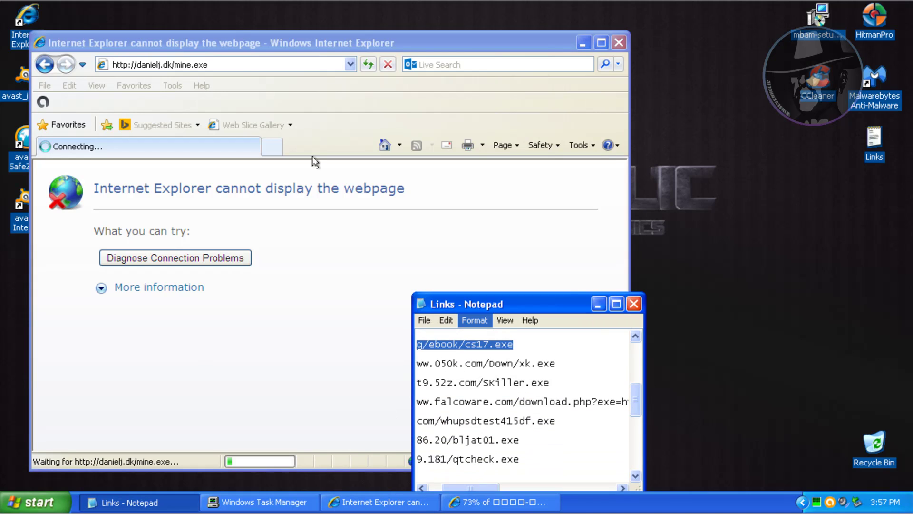
{"action": "left_click", "coordinate": [304, 48]}
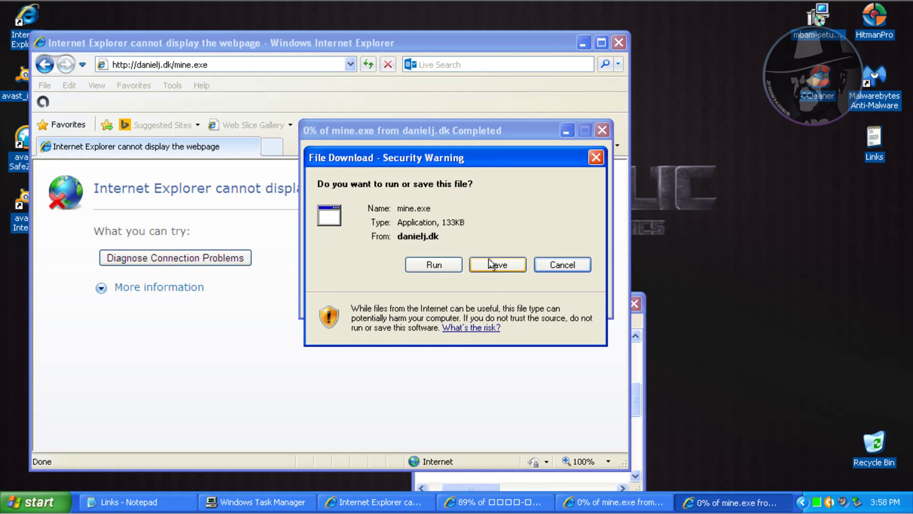
{"action": "left_click", "coordinate": [430, 264]}
{"action": "left_click", "coordinate": [477, 299]}
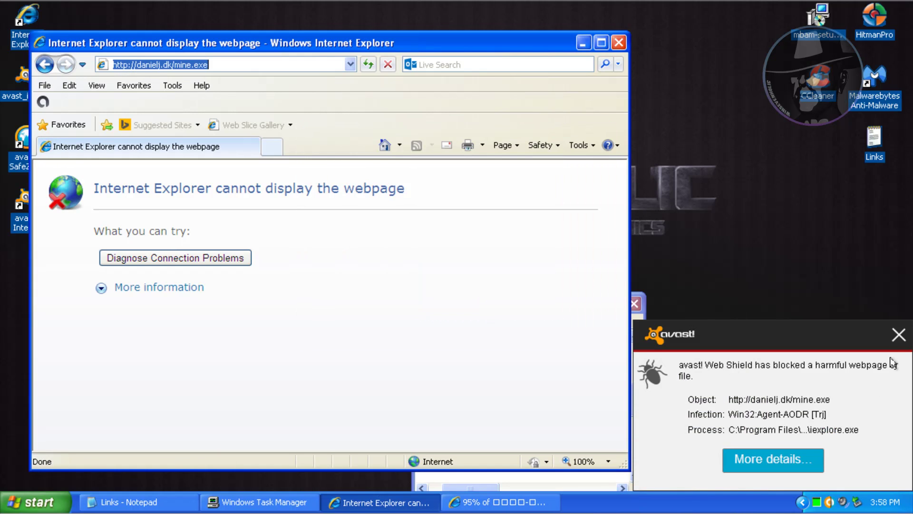
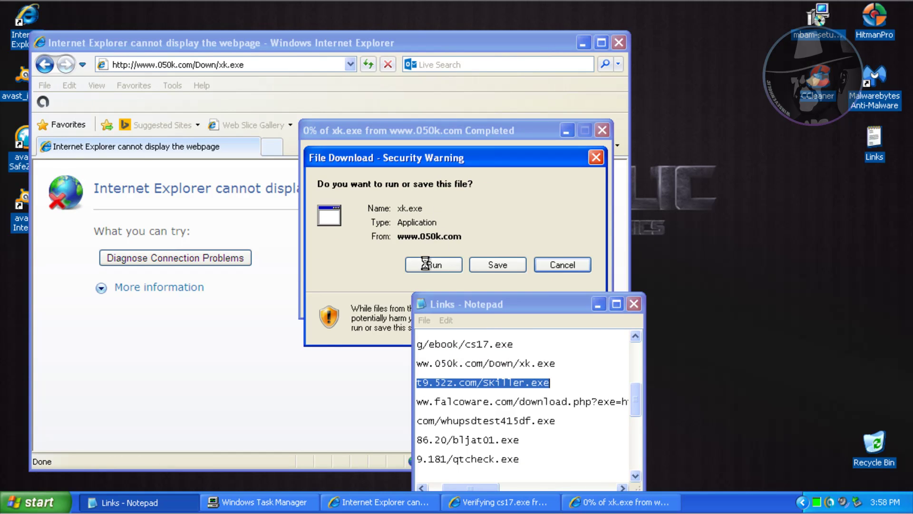
{"action": "left_click", "coordinate": [425, 263]}
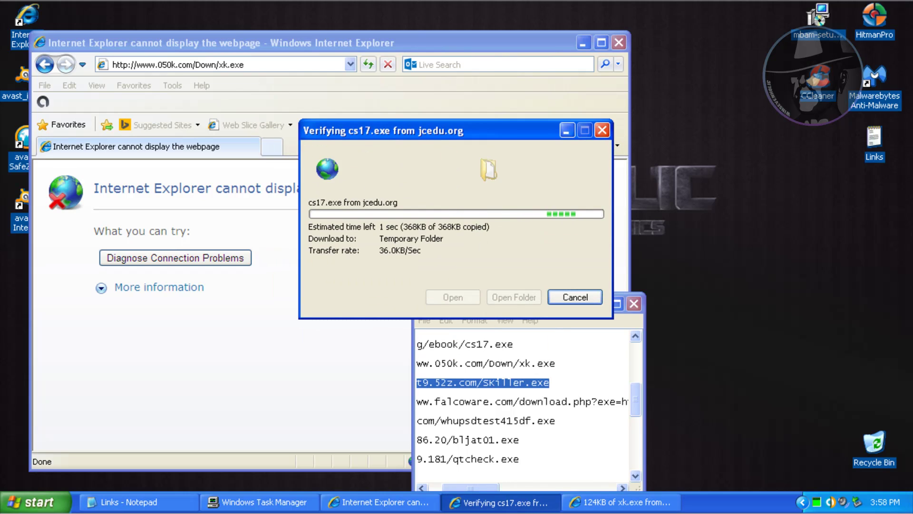
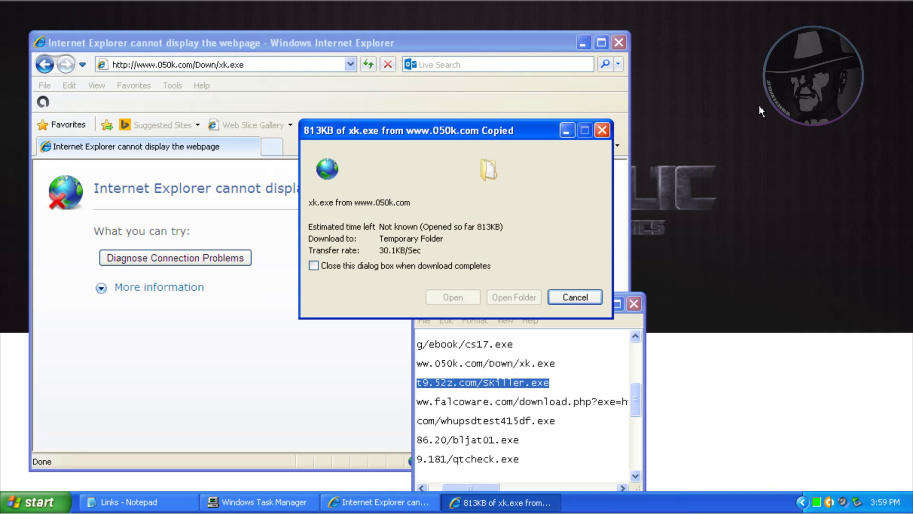
{"action": "left_click", "coordinate": [335, 65]}
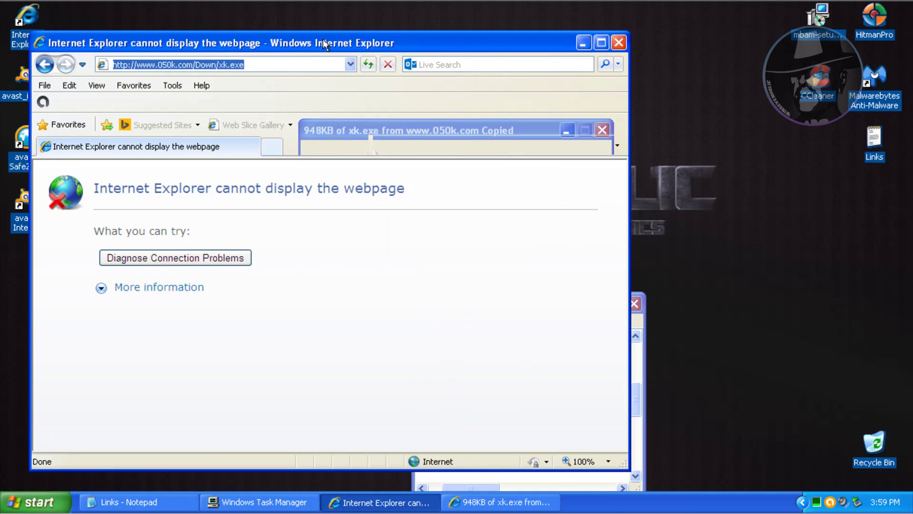
{"action": "type", "text": "http://wt9.52z.com/SKiller.exe"}
{"action": "key", "text": "Return"}
{"action": "left_click", "coordinate": [165, 498]}
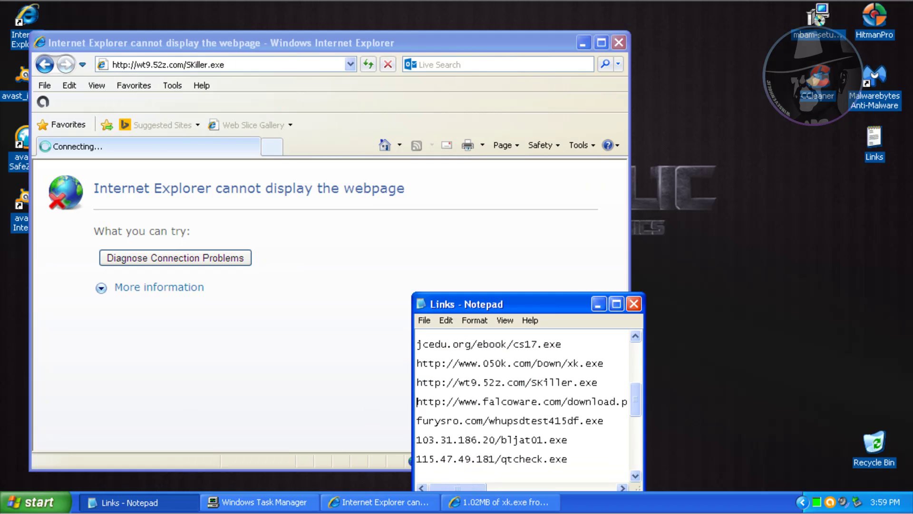
{"action": "double_click", "coordinate": [451, 399]}
{"action": "left_click", "coordinate": [898, 316]}
{"action": "left_click", "coordinate": [316, 45]}
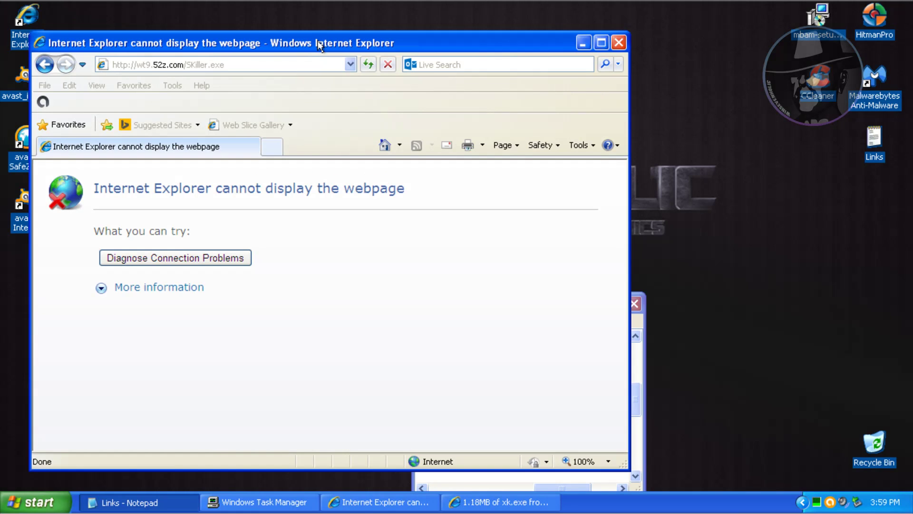
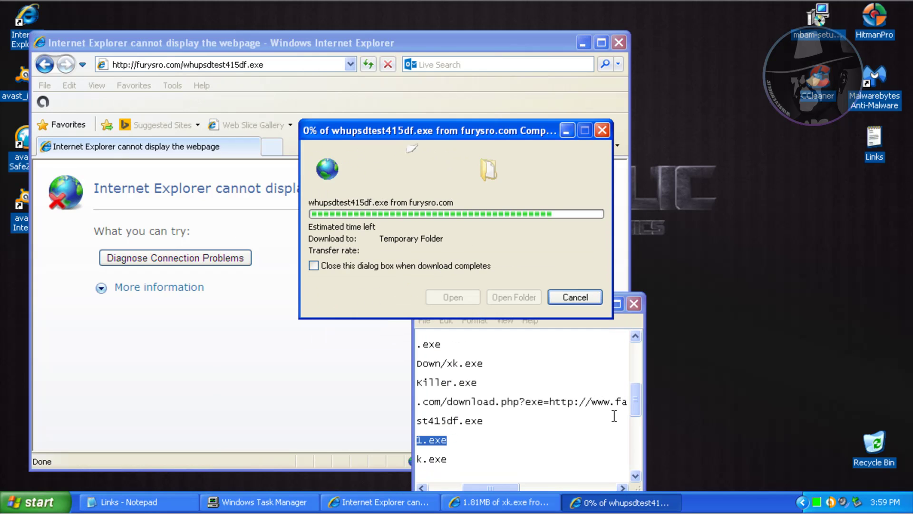
{"action": "left_click", "coordinate": [456, 297]}
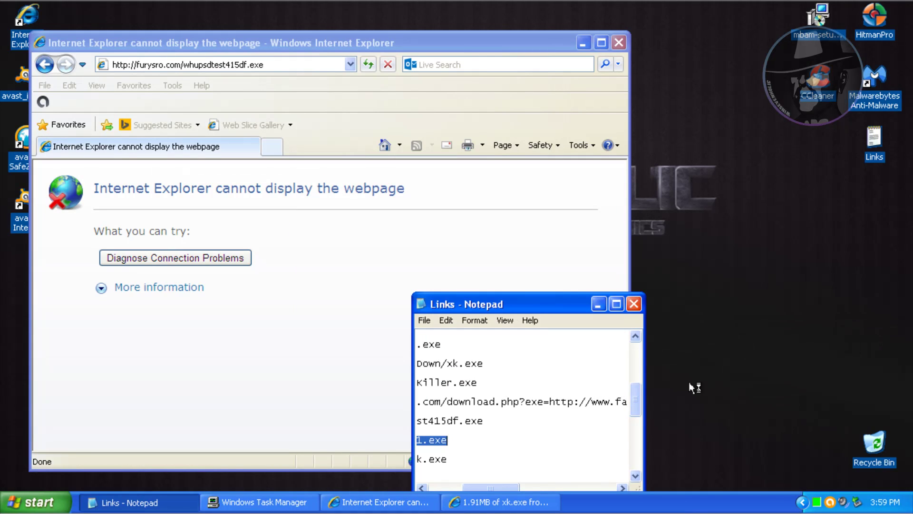
{"action": "left_click_drag", "start_coordinate": [637, 394], "coordinate": [637, 415]}
{"action": "left_click", "coordinate": [447, 362]}
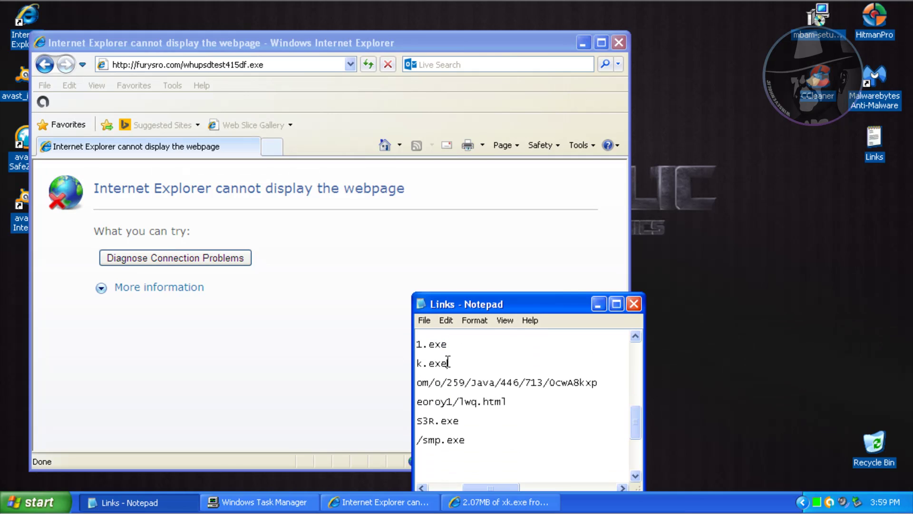
{"action": "left_click", "coordinate": [285, 64]}
{"action": "type", "text": "http://115.47.49.181/qtcheck.exe"}
{"action": "key", "text": "Return"}
{"action": "left_click", "coordinate": [138, 501]}
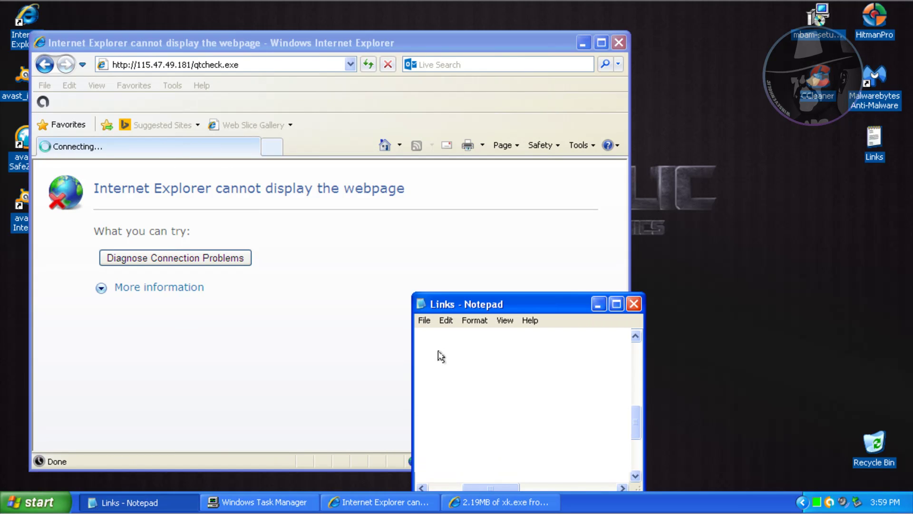
{"action": "left_click", "coordinate": [435, 343]}
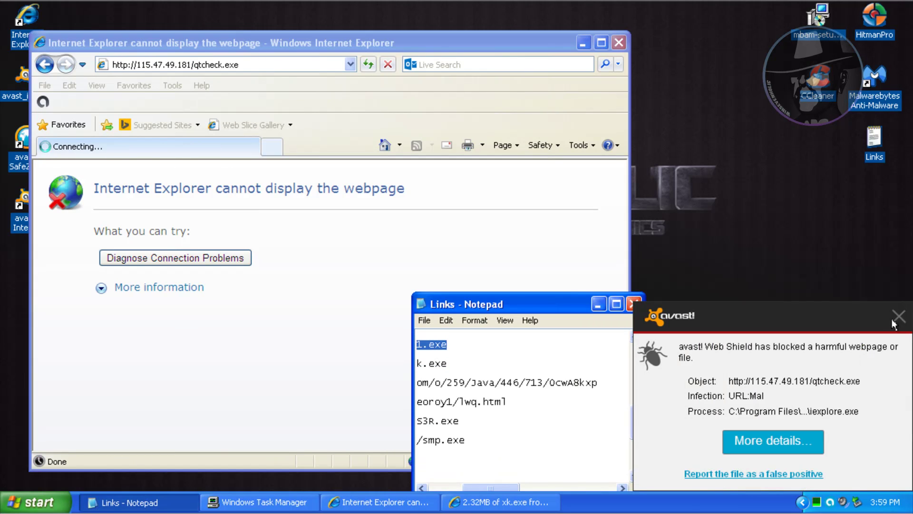
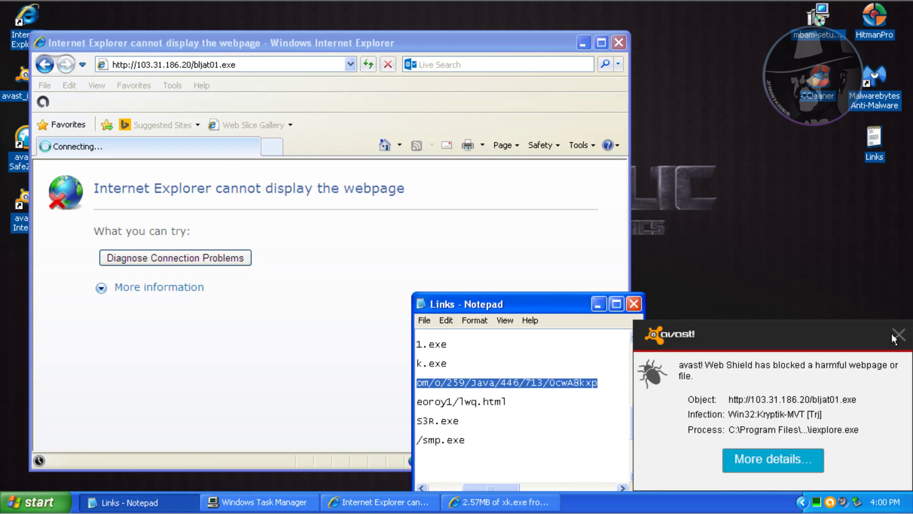
{"action": "left_click", "coordinate": [894, 339]}
{"action": "left_click", "coordinate": [319, 64]}
{"action": "type", "text": "http://dlp.123mediaplayer.com/o/259/Java/446/713/0cwA8kxp"}
{"action": "key", "text": "Return"}
Select the 200.98.70.198/v1/meteoroy1/lwq.html link in the Links file and run the Java.exe download.
{"action": "left_click", "coordinate": [154, 504]}
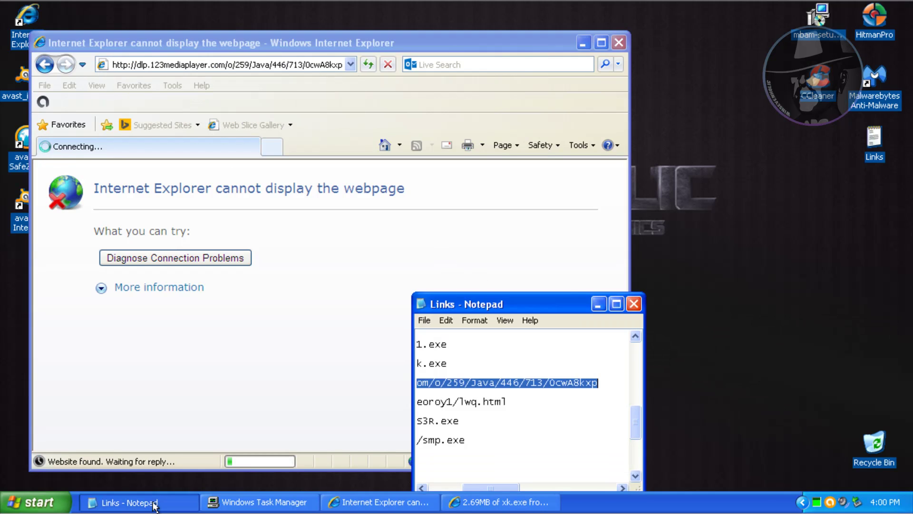
{"action": "left_click", "coordinate": [456, 397]}
{"action": "double_click", "coordinate": [456, 400]}
{"action": "left_click", "coordinate": [434, 263]}
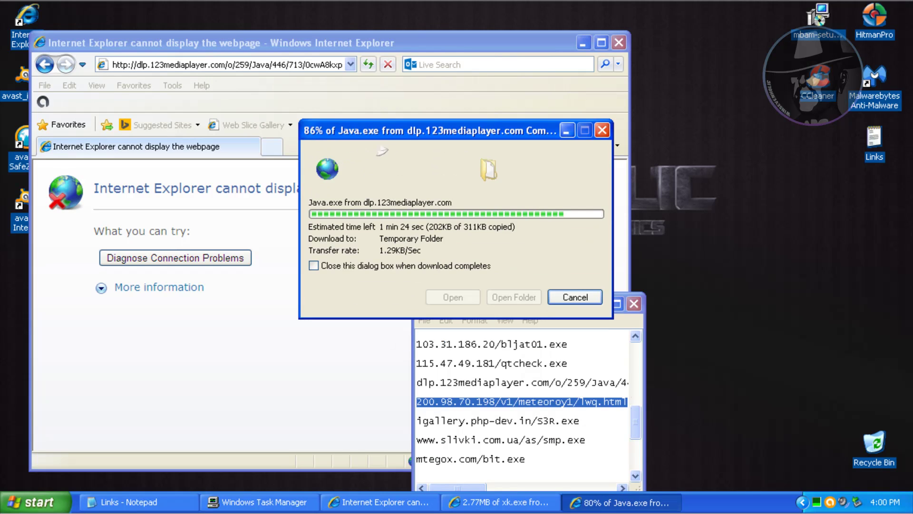
{"action": "left_click_drag", "start_coordinate": [631, 418], "coordinate": [631, 434]}
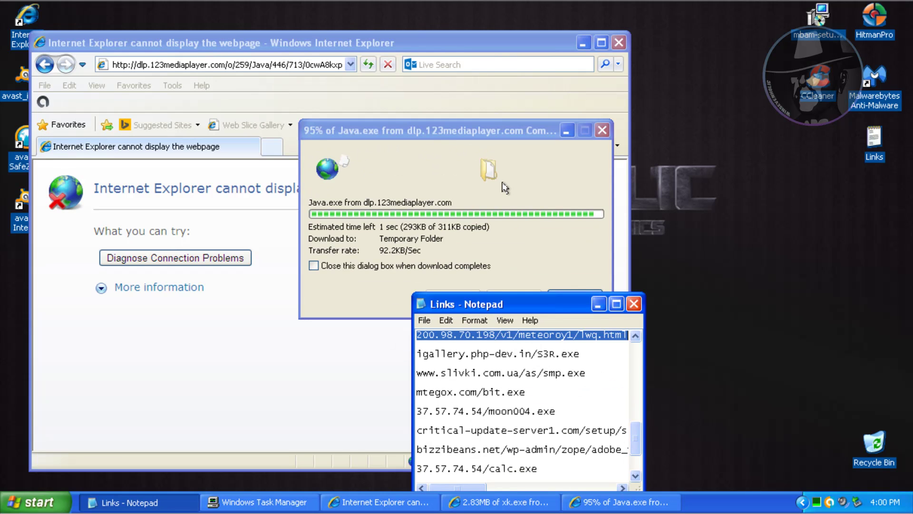
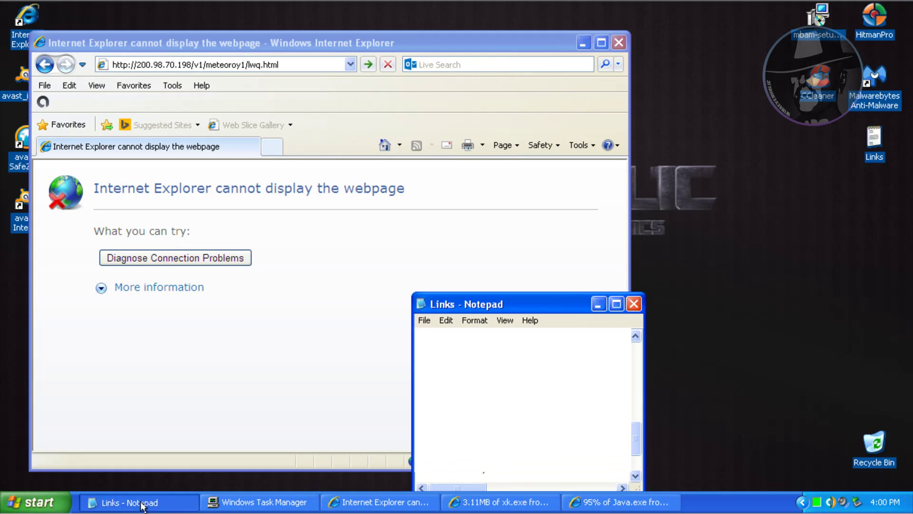
Copy the igallery.php-dev.in/S3R.exe link from the Links file and load it in Internet Explorer.
{"action": "double_click", "coordinate": [495, 354]}
{"action": "key", "text": "ctrl+c"}
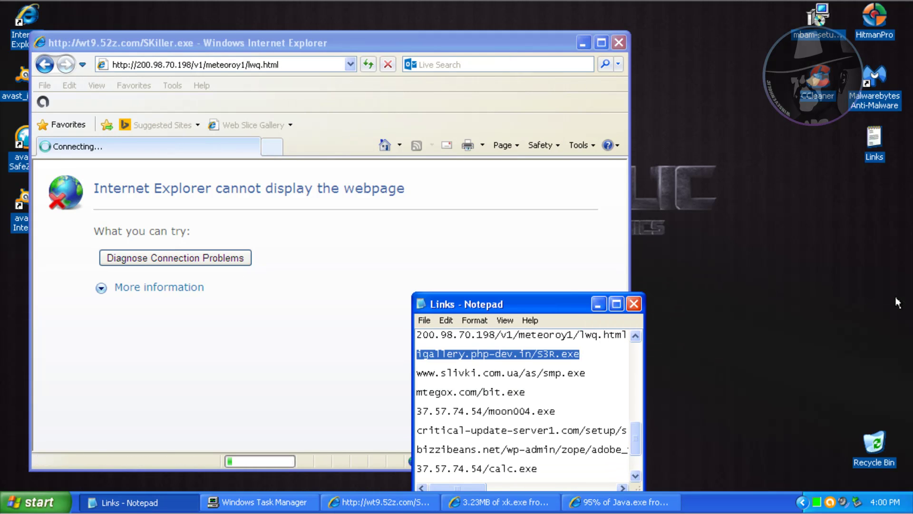
{"action": "left_click", "coordinate": [292, 46]}
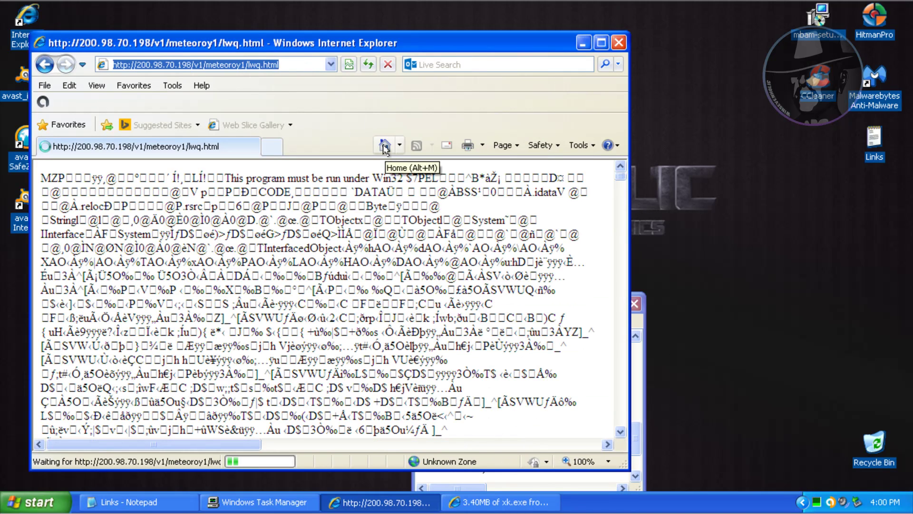
{"action": "key", "text": "ctrl+v"}
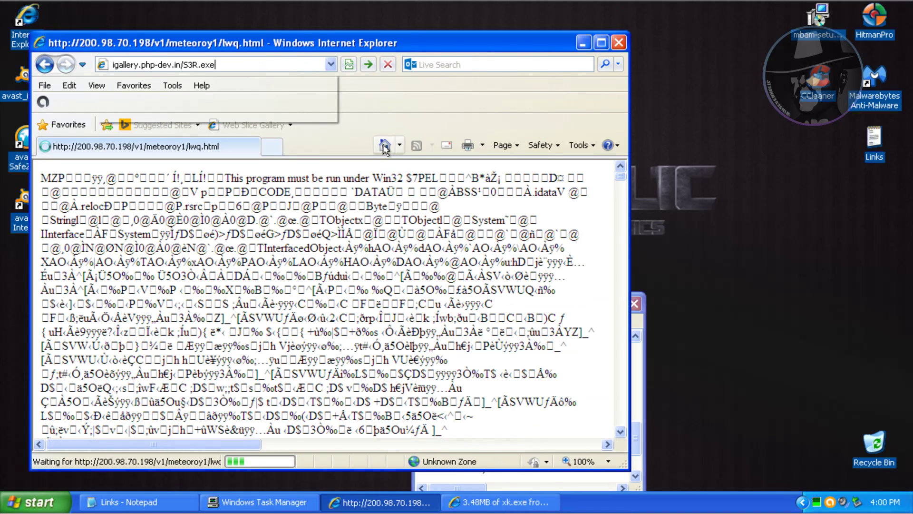
{"action": "key", "text": "Return"}
{"action": "left_click", "coordinate": [137, 502]}
{"action": "double_click", "coordinate": [475, 378]}
{"action": "key", "text": "ctrl+c"}
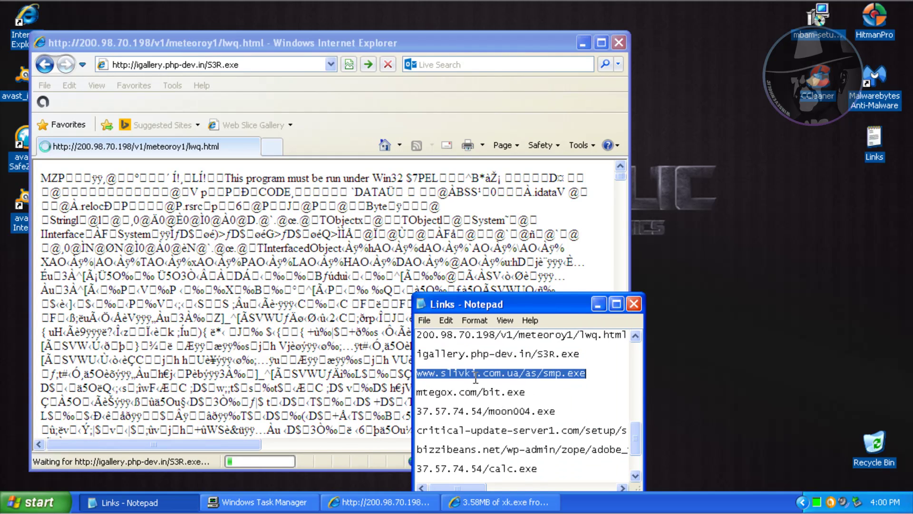
{"action": "left_click_drag", "start_coordinate": [636, 442], "coordinate": [636, 451]}
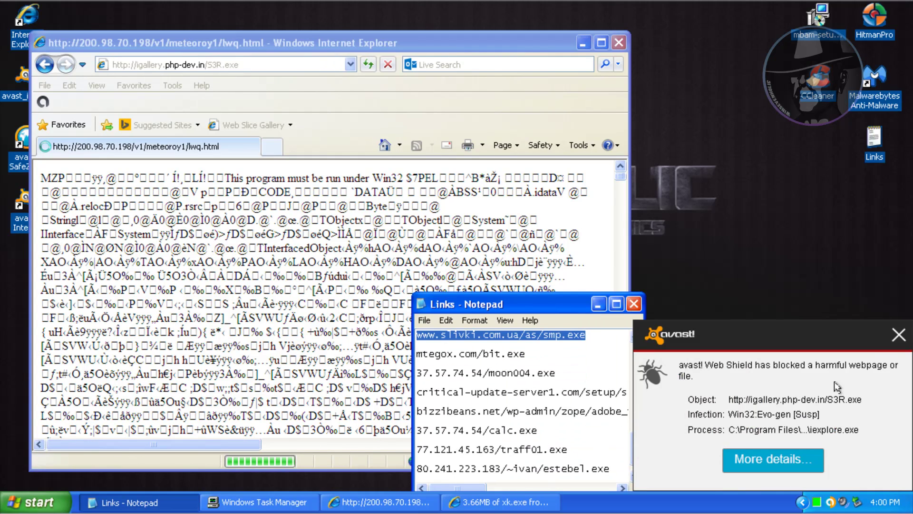
{"action": "left_click", "coordinate": [901, 329]}
{"action": "left_click", "coordinate": [273, 61]}
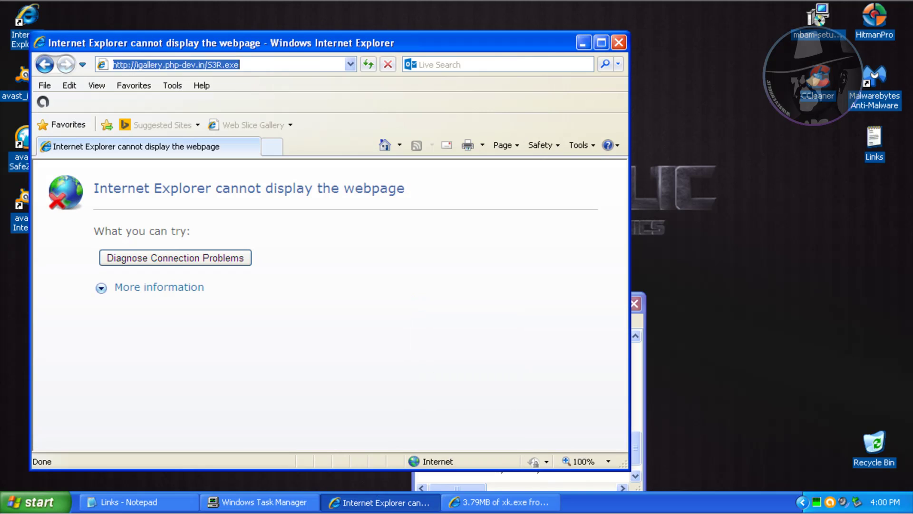
{"action": "key", "text": "ctrl+v"}
{"action": "key", "text": "Return"}
Copy the mtegox.com/bit.exe link from the Links file, run the smp.exe download, and load the copied link in Internet Explorer.
{"action": "left_click", "coordinate": [132, 504]}
{"action": "double_click", "coordinate": [478, 354]}
{"action": "key", "text": "ctrl+c"}
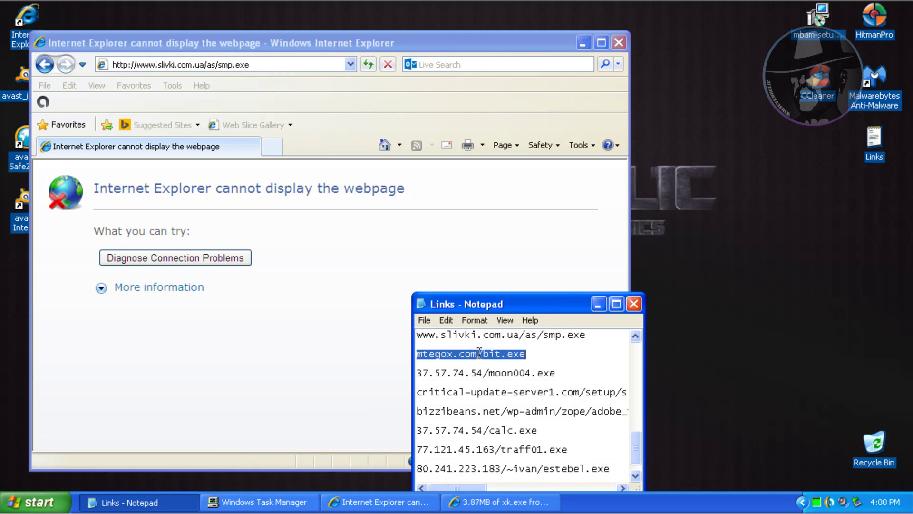
{"action": "left_click", "coordinate": [434, 265]}
{"action": "left_click", "coordinate": [333, 64]}
{"action": "key", "text": "ctrl+v"}
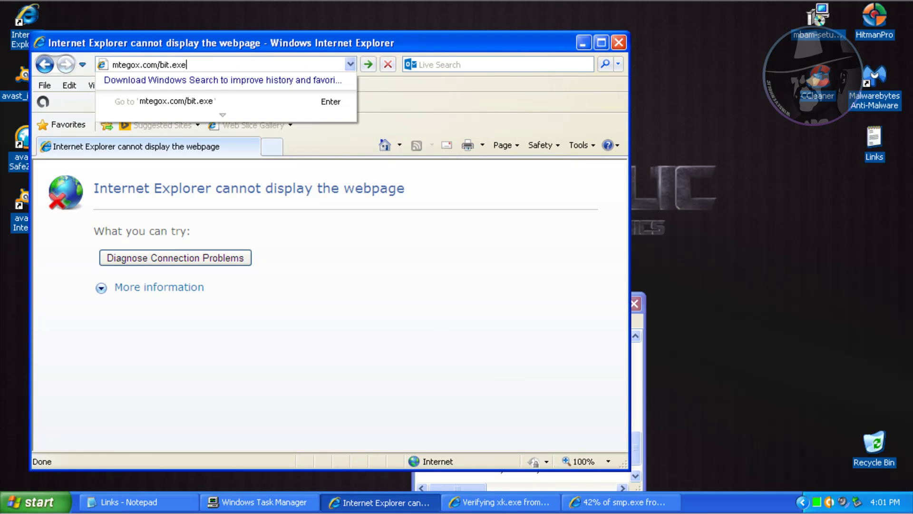
{"action": "key", "text": "Return"}
Run the bit.exe download, then acknowledge the smp.exe download error and dismiss its avast! alert.
{"action": "left_click", "coordinate": [409, 395]}
{"action": "double_click", "coordinate": [430, 373]}
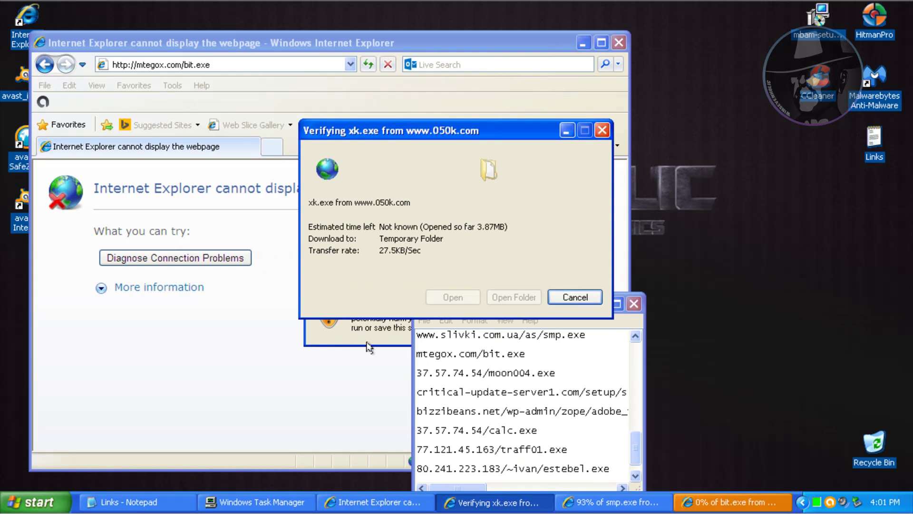
{"action": "left_click", "coordinate": [366, 342]}
{"action": "left_click", "coordinate": [441, 261]}
{"action": "left_click", "coordinate": [459, 298]}
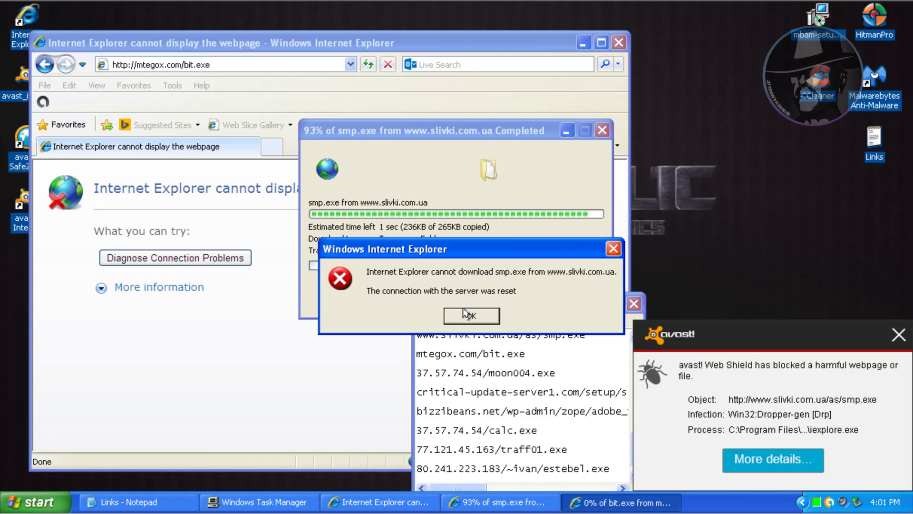
{"action": "left_click", "coordinate": [467, 316]}
{"action": "left_click", "coordinate": [898, 335]}
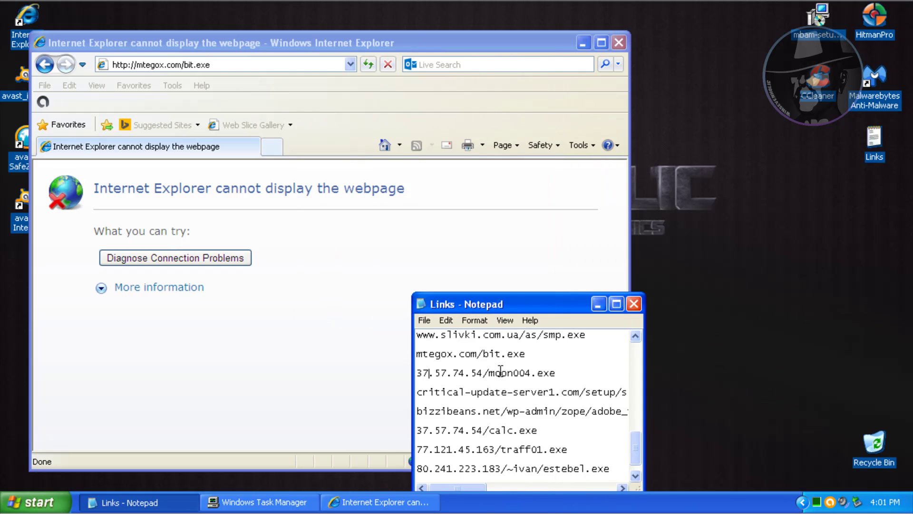
Load the 37.57.74.54/moon004.exe link from the Links file in Internet Explorer and dismiss the avast! alert about smp[1].exe.
{"action": "double_click", "coordinate": [473, 374]}
{"action": "key", "text": "ctrl+c"}
{"action": "left_click", "coordinate": [310, 65]}
{"action": "key", "text": "ctrl+v"}
{"action": "key", "text": "Return"}
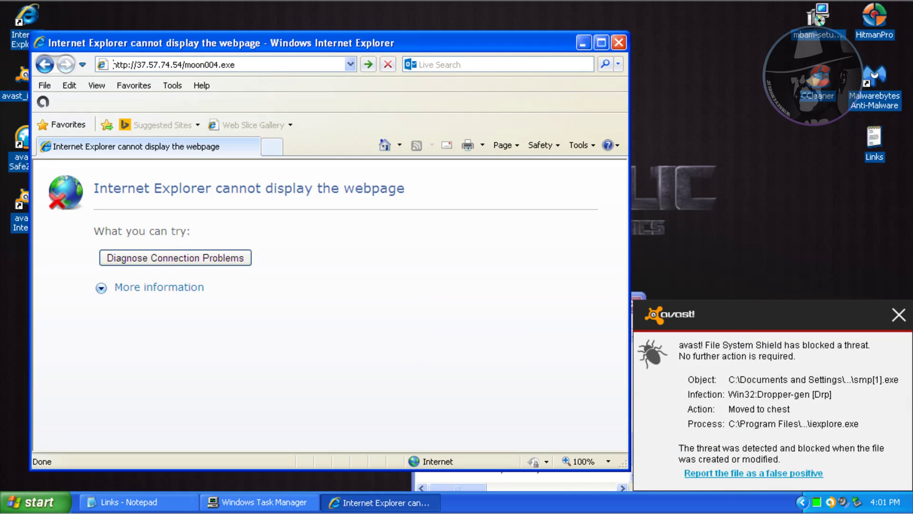
{"action": "left_click", "coordinate": [898, 314]}
Dismiss the avast! alert for moon004.exe and load critical-update-server1.com/setup/setup.exe from the Links file in Internet Explorer.
{"action": "left_click", "coordinate": [153, 502]}
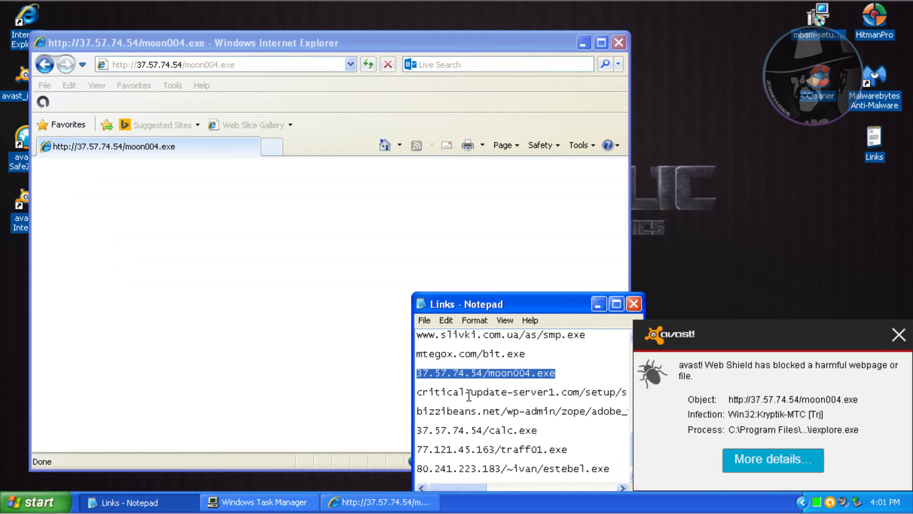
{"action": "double_click", "coordinate": [469, 393]}
{"action": "key", "text": "ctrl+c"}
{"action": "left_click", "coordinate": [898, 335]}
{"action": "left_click", "coordinate": [320, 65]}
{"action": "key", "text": "ctrl+v"}
{"action": "key", "text": "Return"}
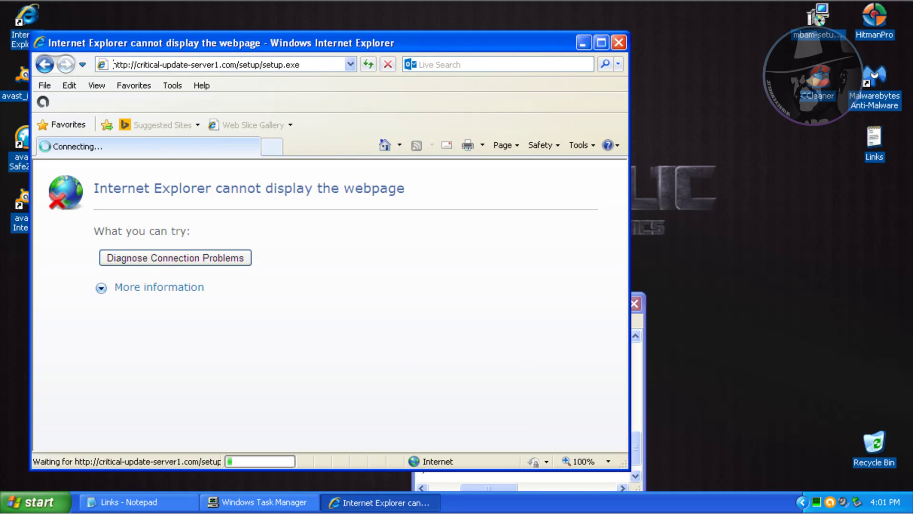
Load bizzibeans.net/wp-admin/zope/adobe_flash.exe from the Links file in Internet Explorer.
{"action": "double_click", "coordinate": [466, 410]}
{"action": "left_click", "coordinate": [898, 315]}
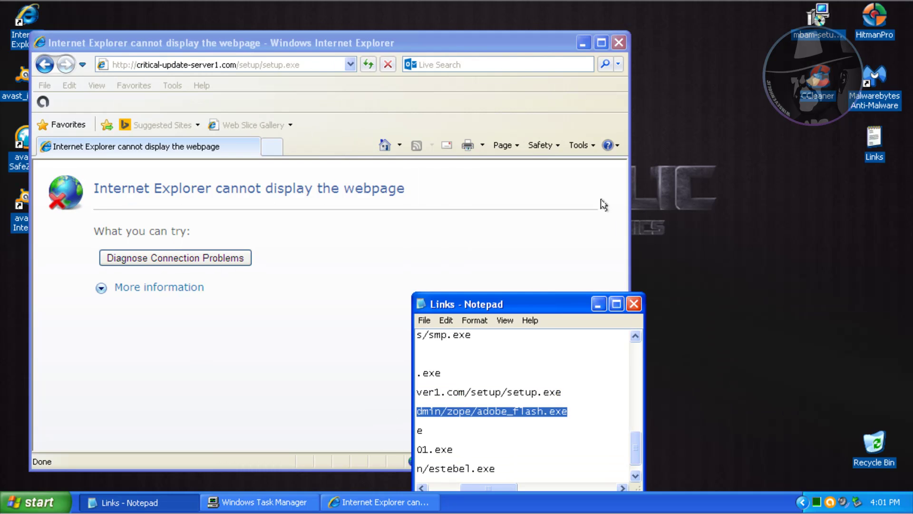
{"action": "left_click", "coordinate": [296, 64]}
{"action": "type", "text": "bizzibeans.net/wp-admin/zope/adobe_flash.exe"}
{"action": "key", "text": "Return"}
Select the 37.57.74.54/calc.exe link in the Links file and load it in Internet Explorer.
{"action": "left_click", "coordinate": [138, 503]}
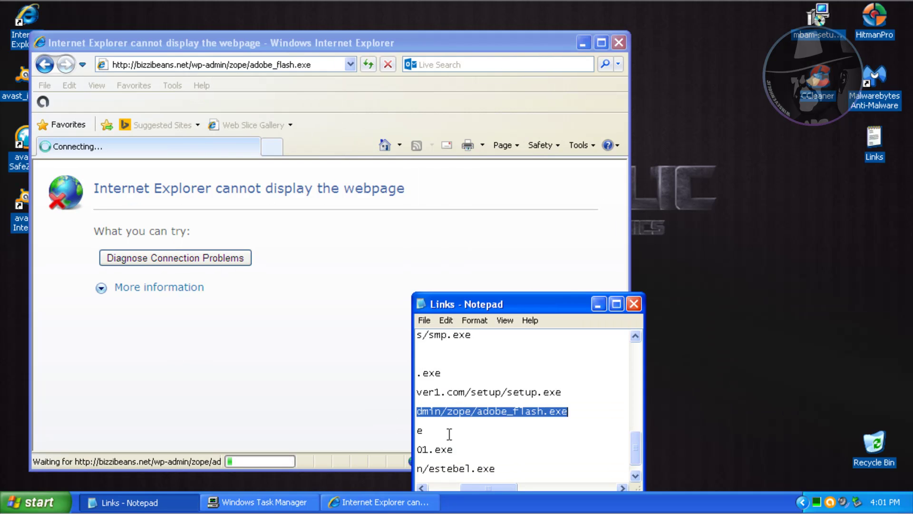
{"action": "double_click", "coordinate": [450, 430]}
{"action": "scroll", "coordinate": [610, 430], "scroll_direction": "down", "scroll_amount": 1}
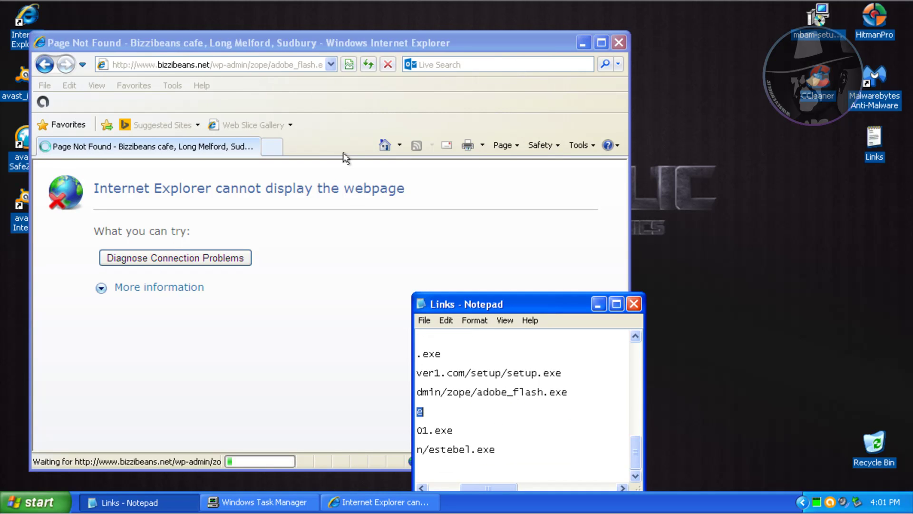
{"action": "left_click", "coordinate": [323, 66]}
{"action": "type", "text": "37.57.74.54/calc.exe"}
{"action": "key", "text": "Return"}
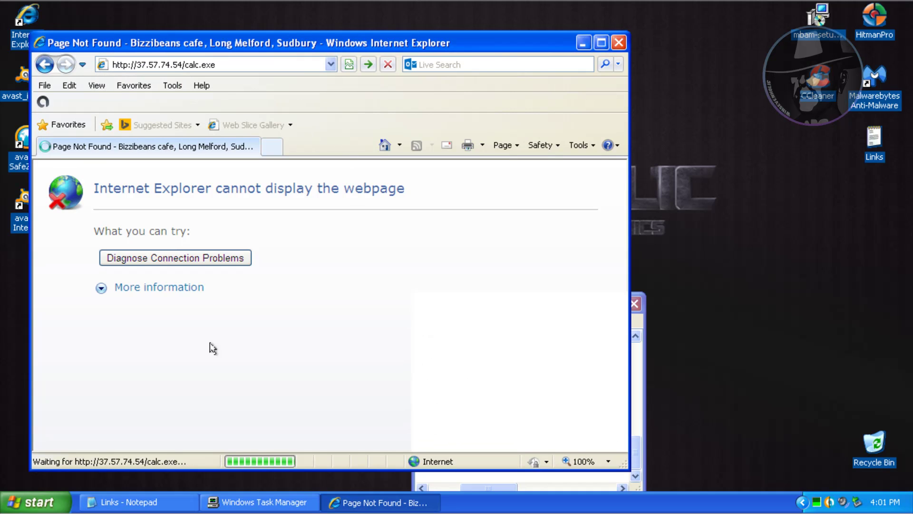
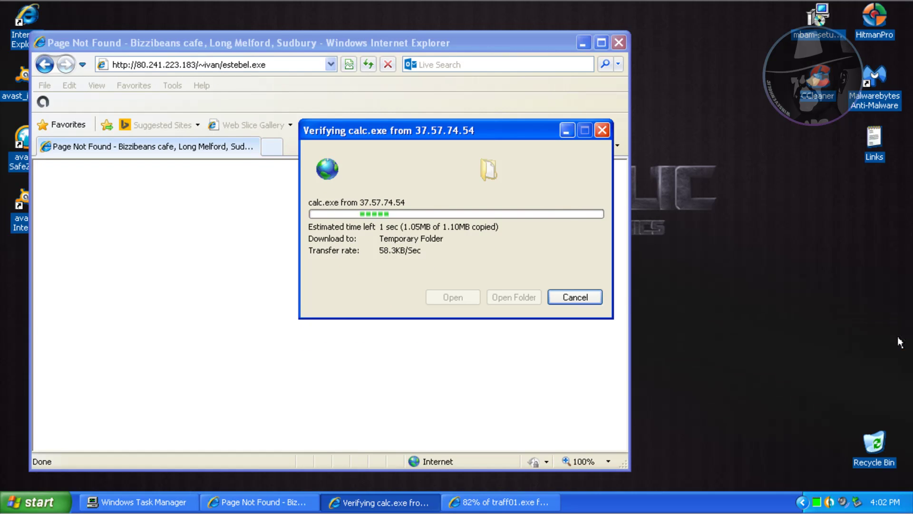
Close the Internet Explorer window and dismiss the avast! Web Shield and File System Shield alerts about traff01.exe.
{"action": "left_click", "coordinate": [619, 44]}
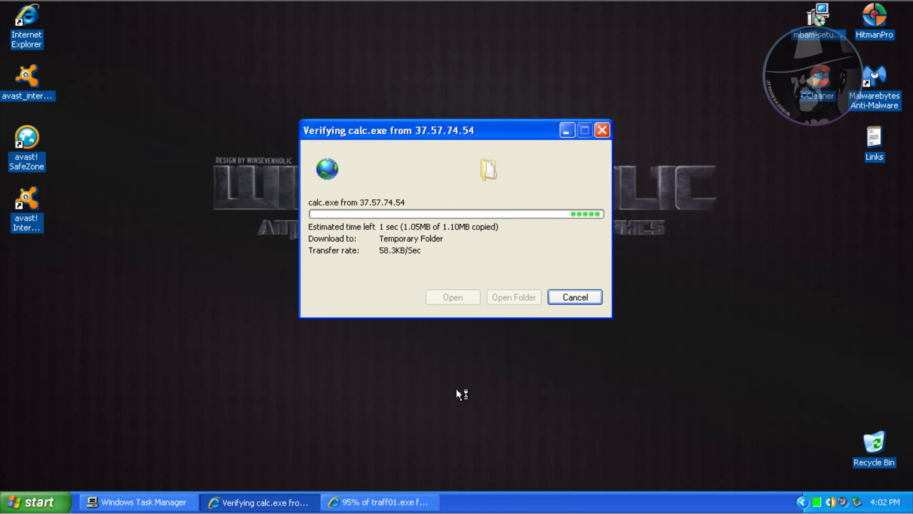
{"action": "left_click", "coordinate": [449, 300]}
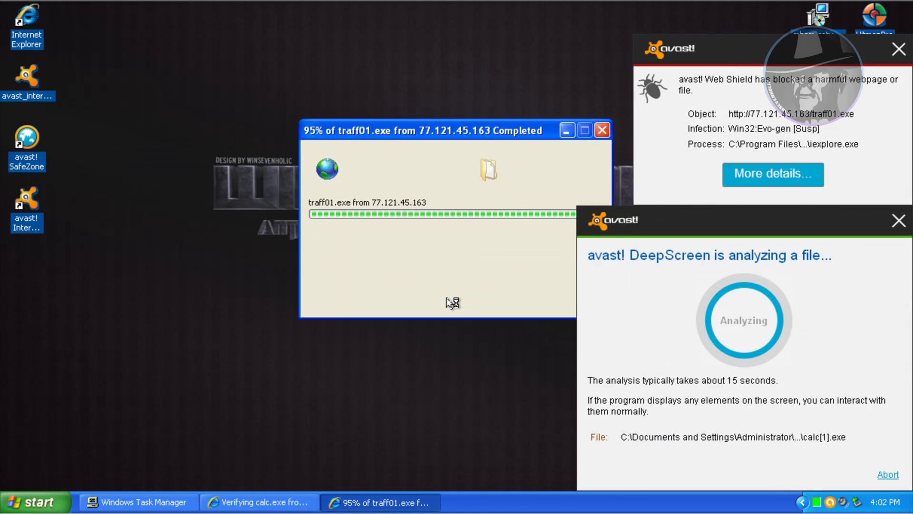
{"action": "left_click", "coordinate": [898, 49]}
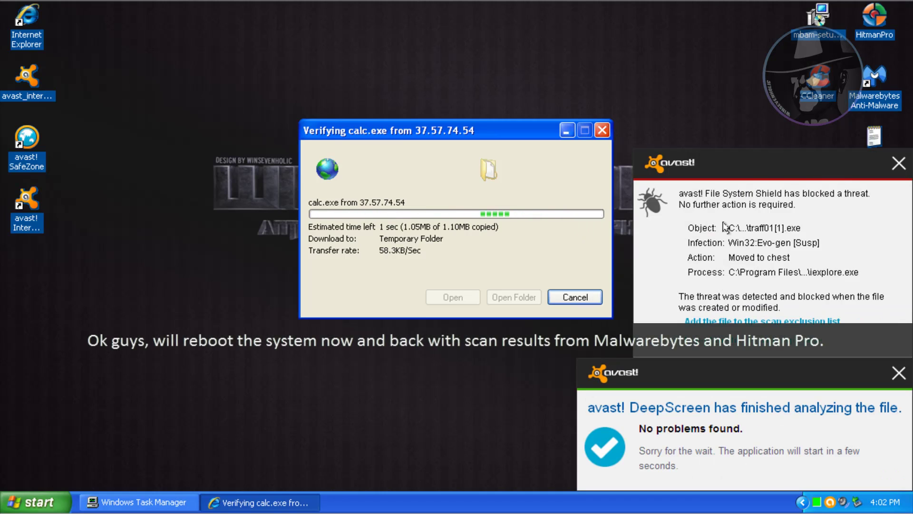
{"action": "left_click", "coordinate": [899, 163]}
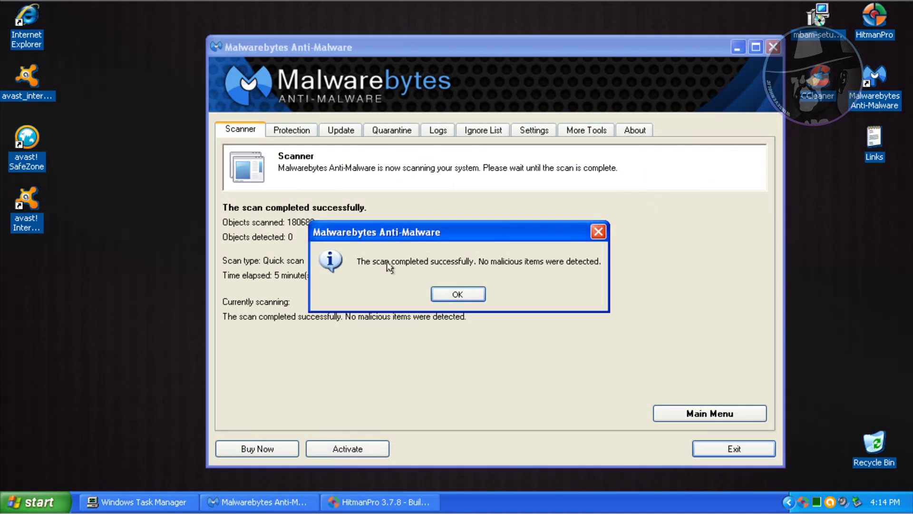
Acknowledge the Malwarebytes scan message, then switch to HitmanPro to review its scan results and close it.
{"action": "key", "text": "Return"}
{"action": "left_click", "coordinate": [380, 501]}
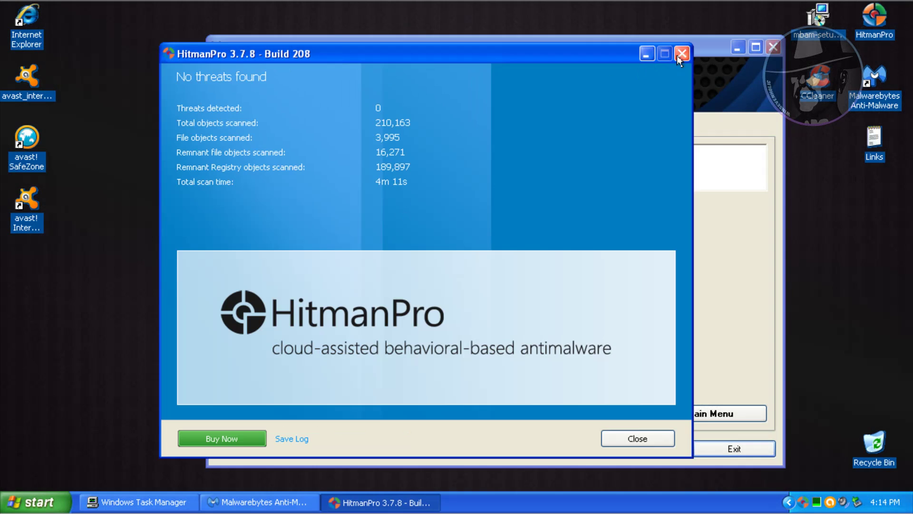
{"action": "left_click", "coordinate": [679, 54]}
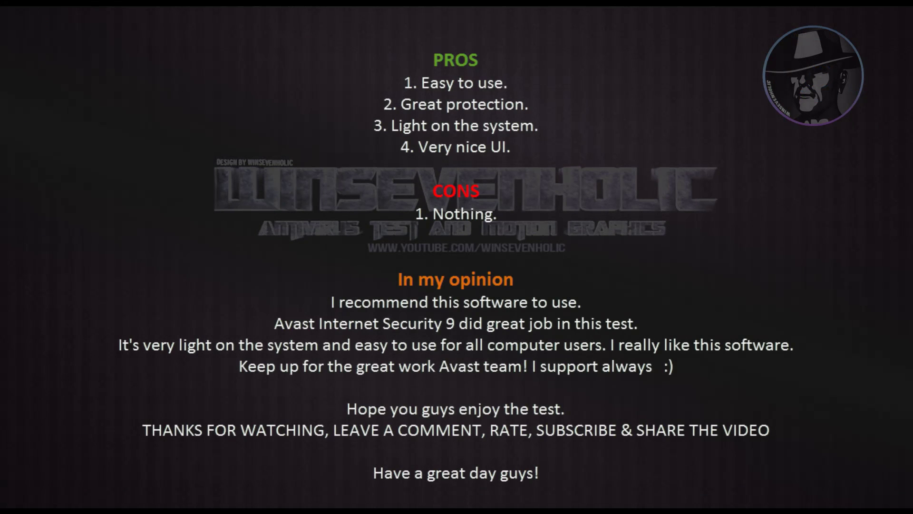